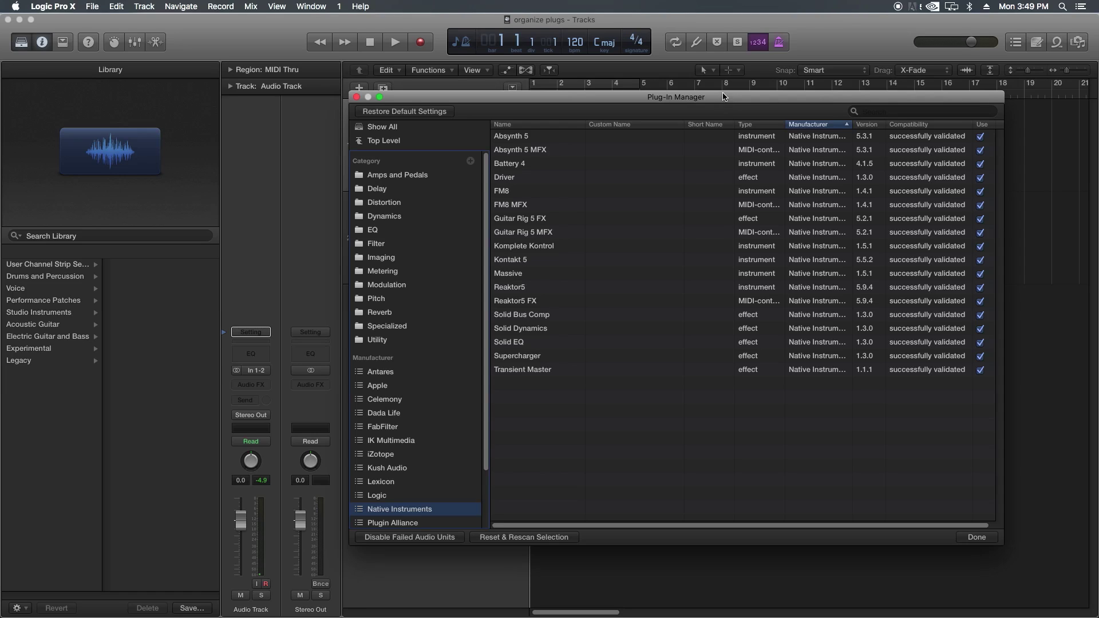
Nudge the Native Instruments Plug-In Manager window down and right, then close it with Done.
drag(723, 96, 738, 98)
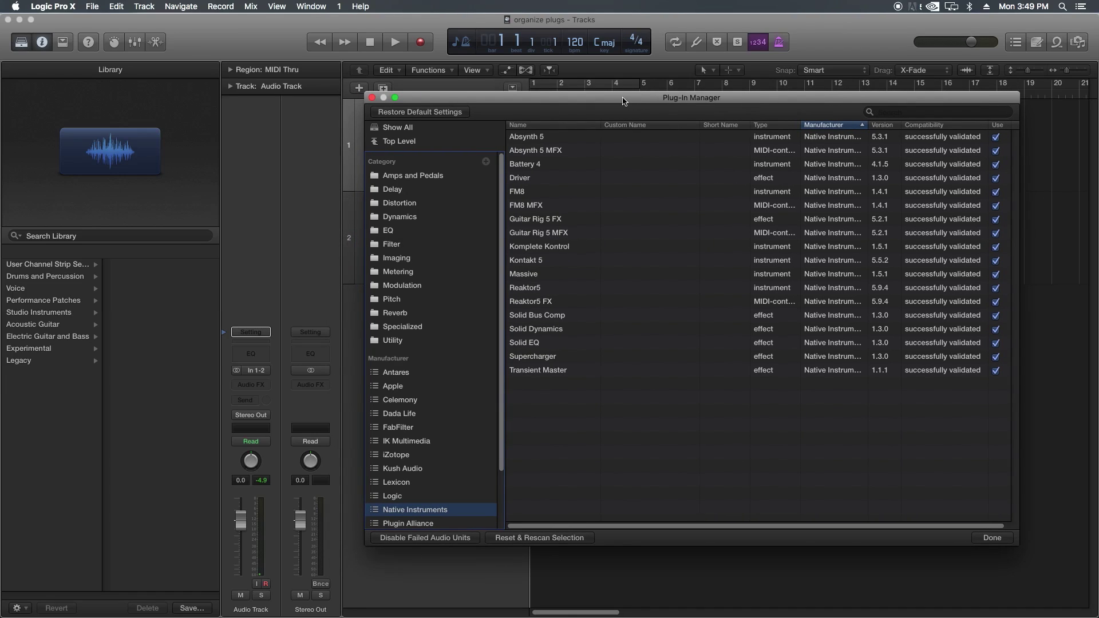
drag(624, 102, 639, 114)
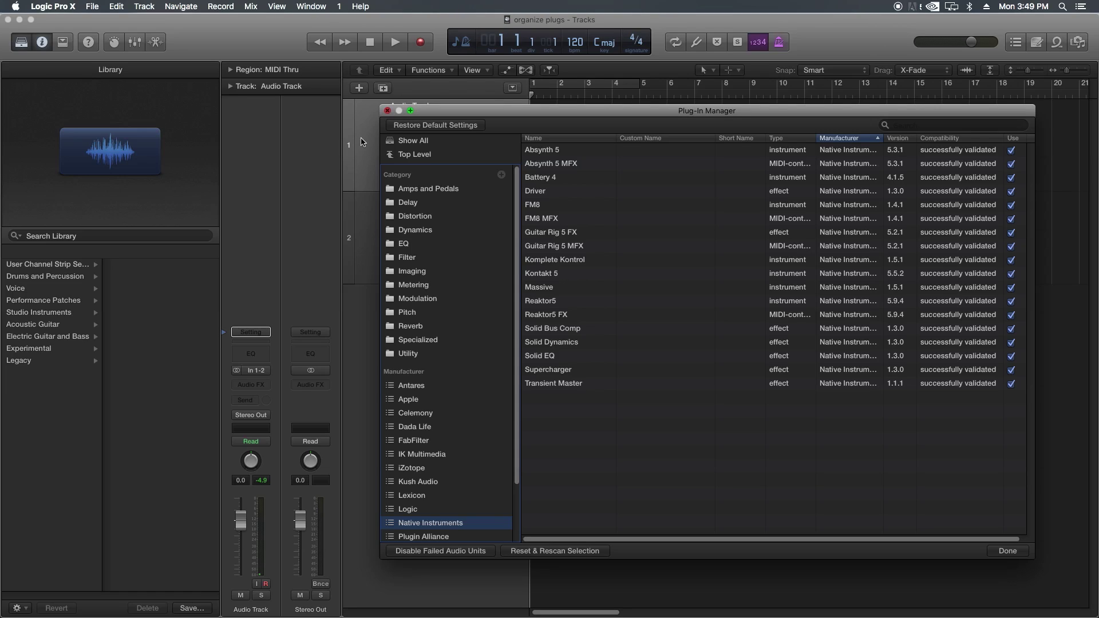
click(387, 111)
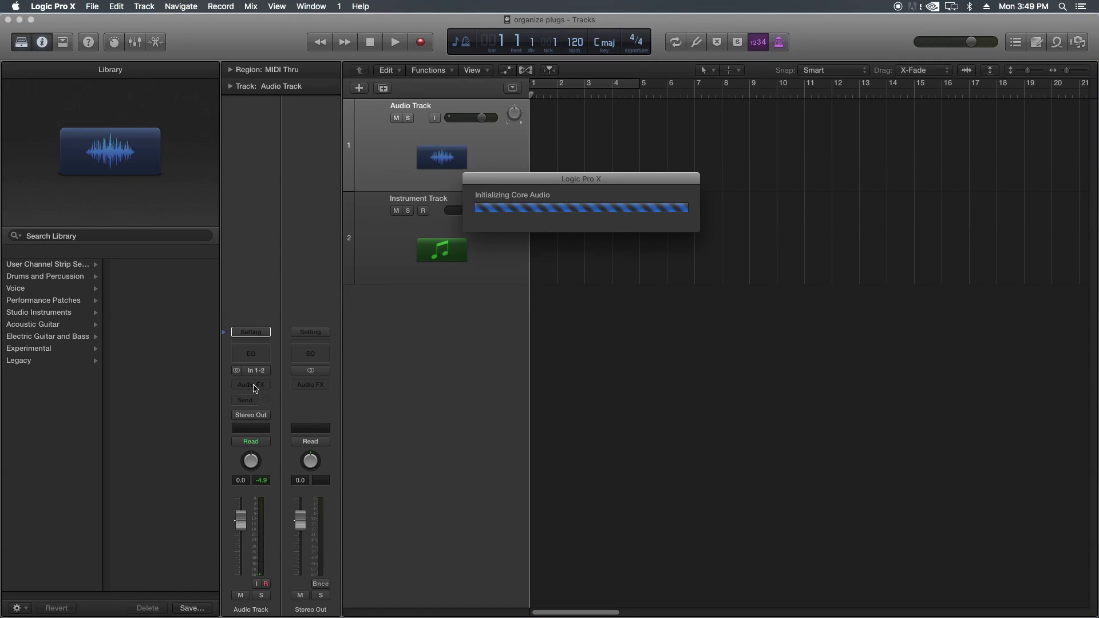
click(254, 386)
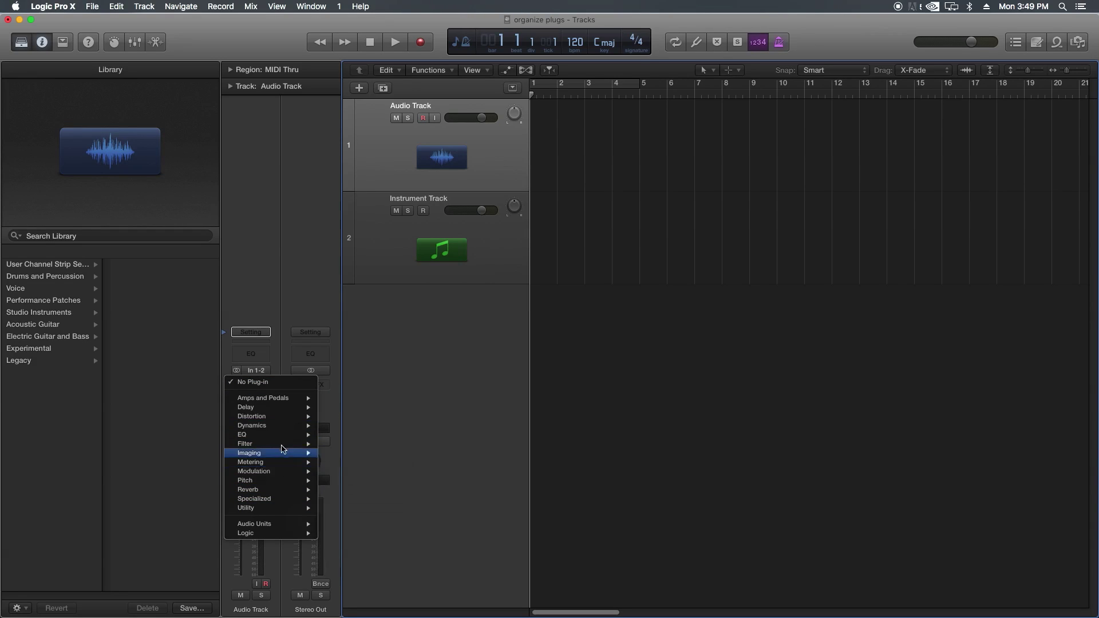
mouse_move(283, 418)
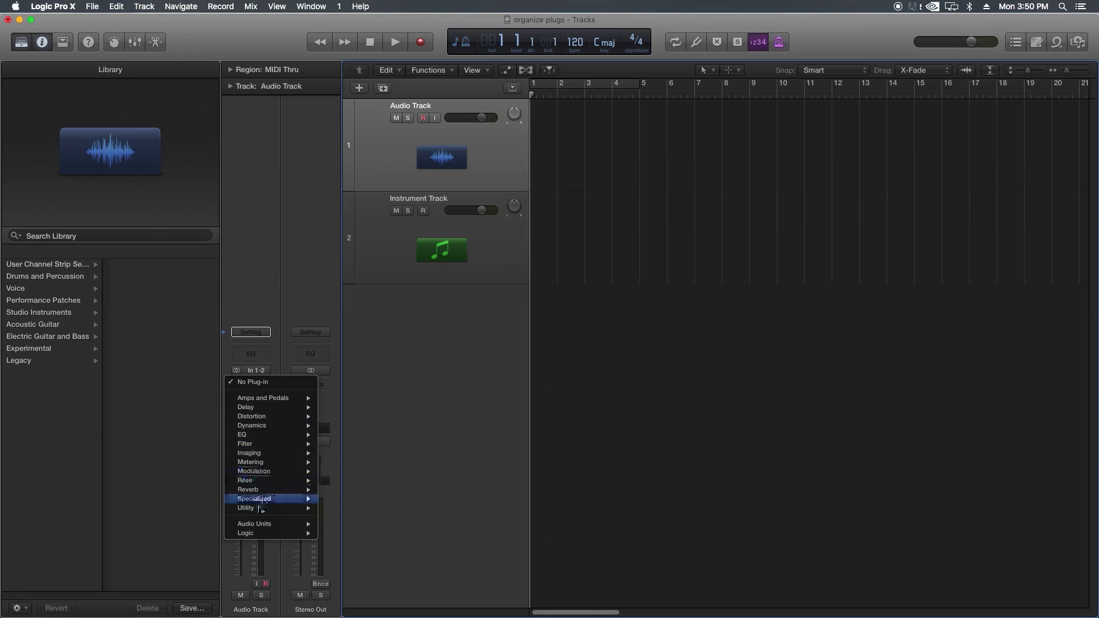
mouse_move(257, 529)
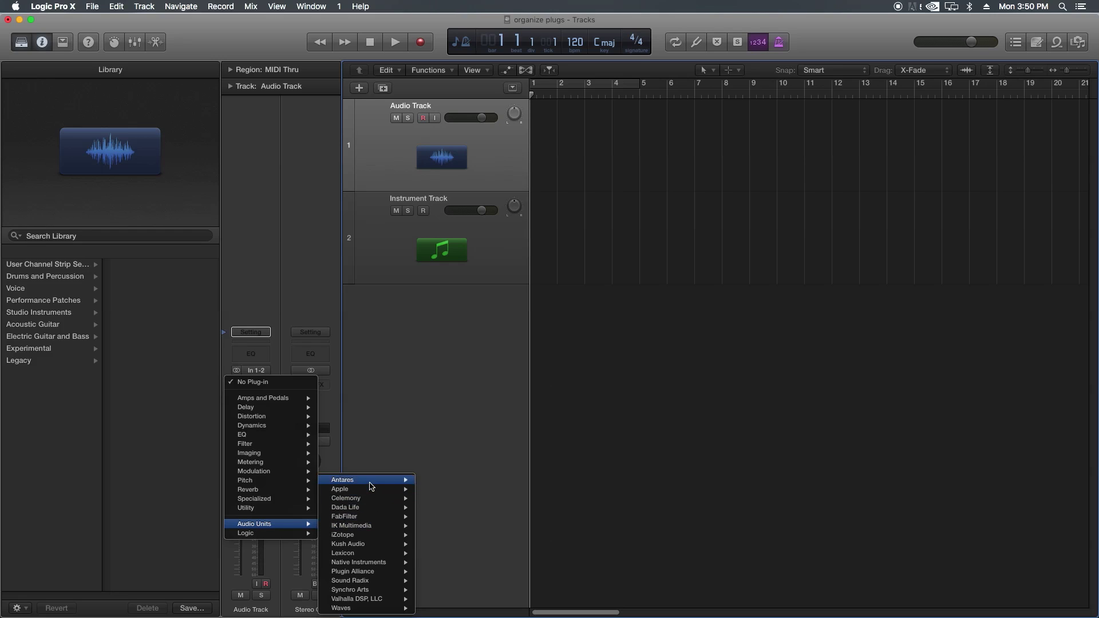
mouse_move(359, 565)
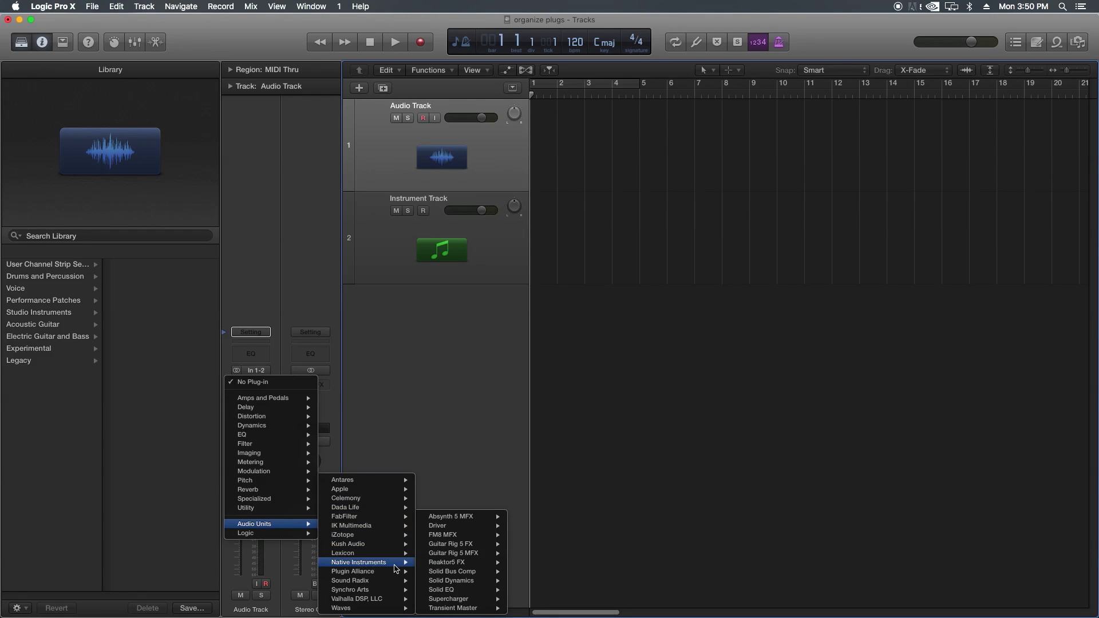
mouse_move(448, 553)
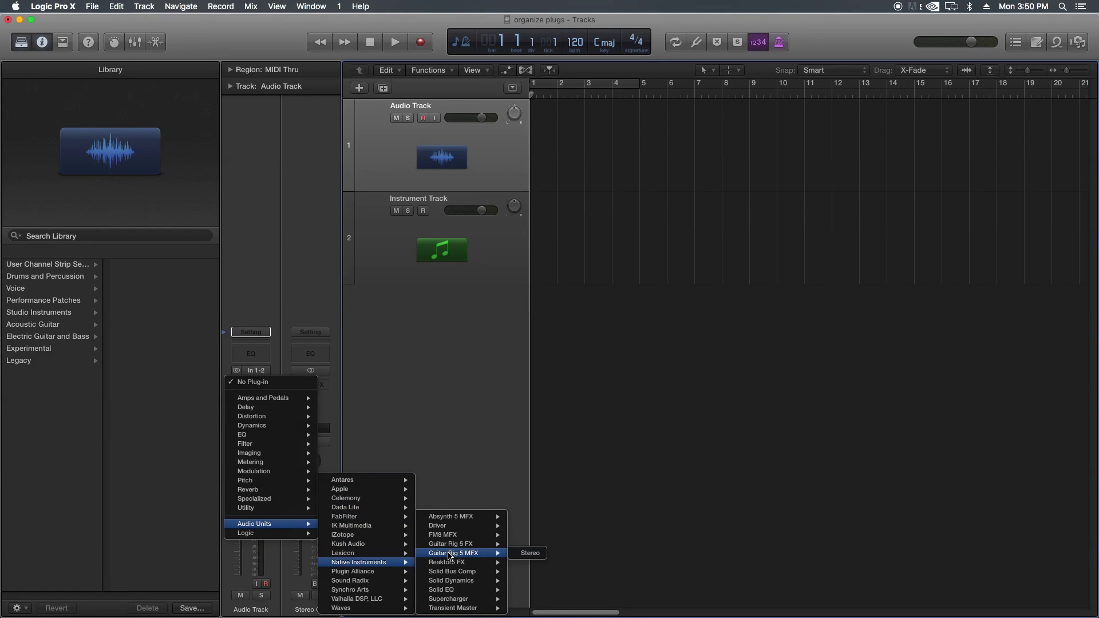
click(718, 343)
Open the Logic Pro X menu's Preferences submenu to reach the Plug-in Manager.
click(32, 6)
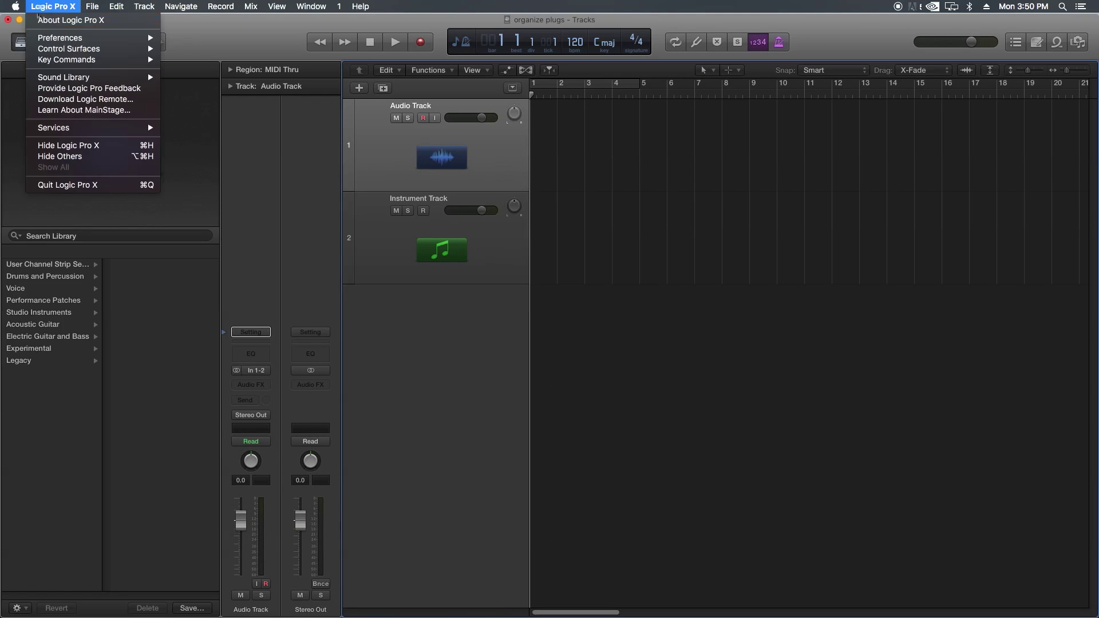
mouse_move(74, 38)
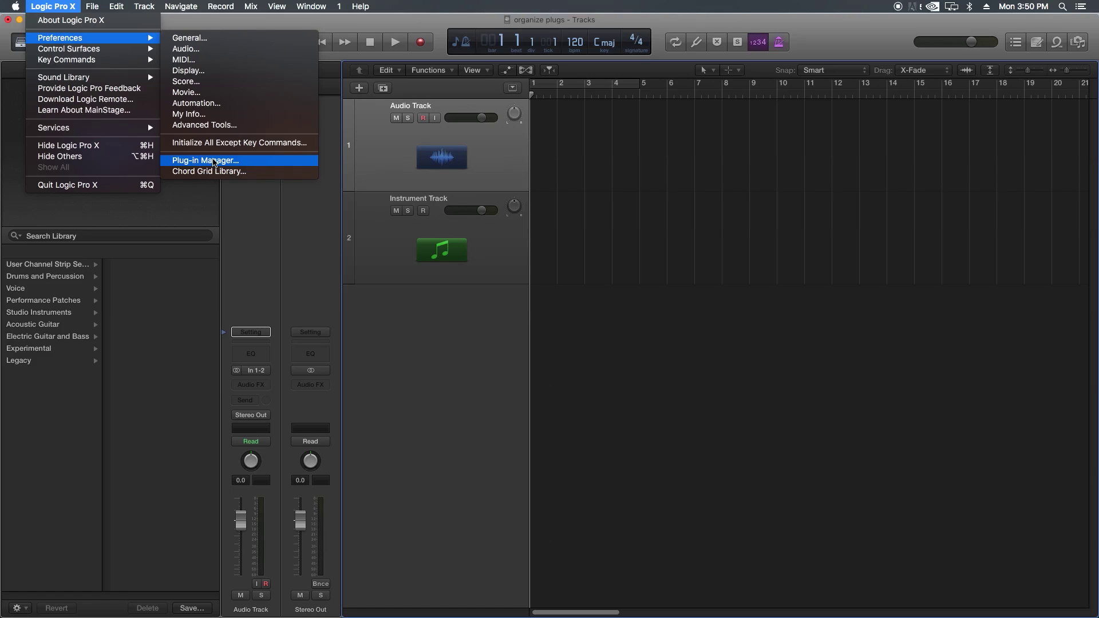
Open the Plug-In Manager, move its window up-left, and filter to iZotope plug-ins.
click(214, 162)
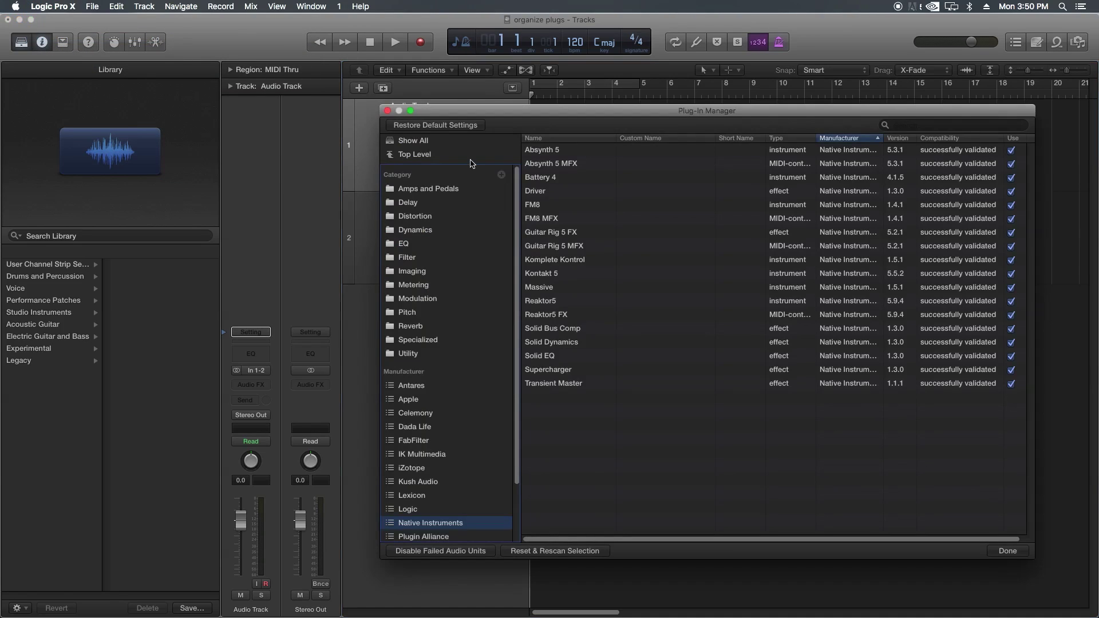
drag(548, 110, 354, 96)
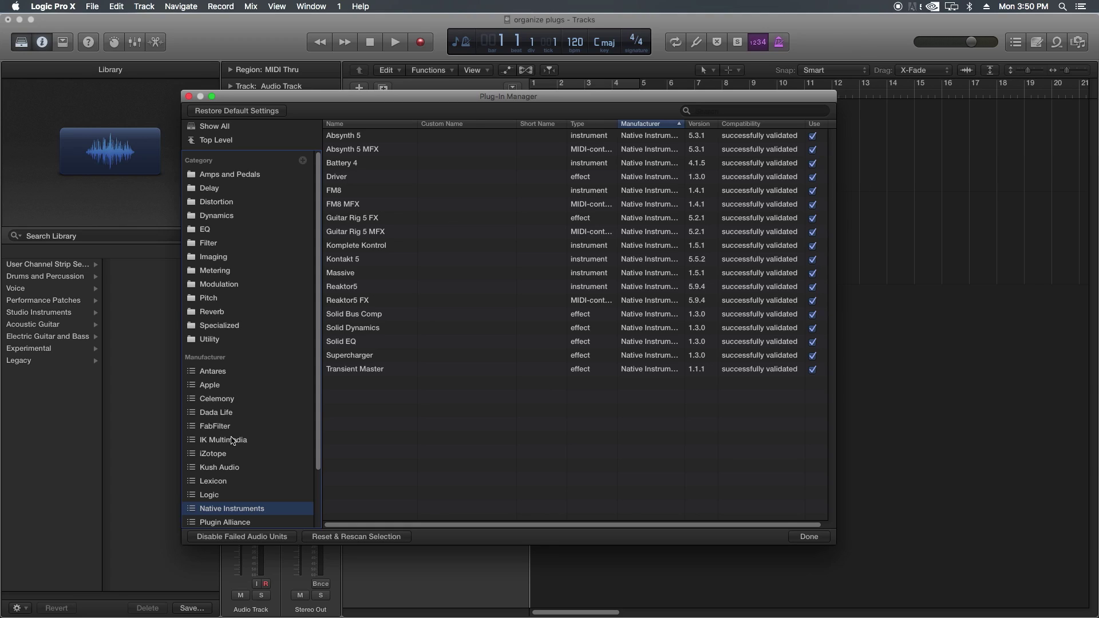
click(222, 454)
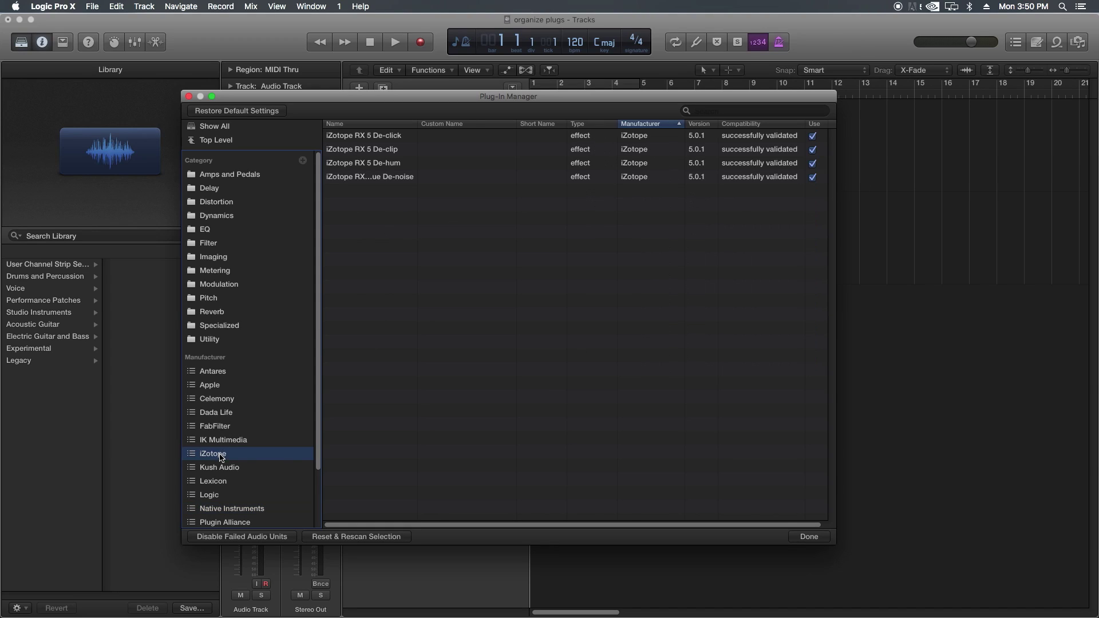
Disable the four iZotope RX 5 plug-ins: De-click, De-clip, De-hum and De-noise.
click(812, 137)
click(812, 150)
click(813, 163)
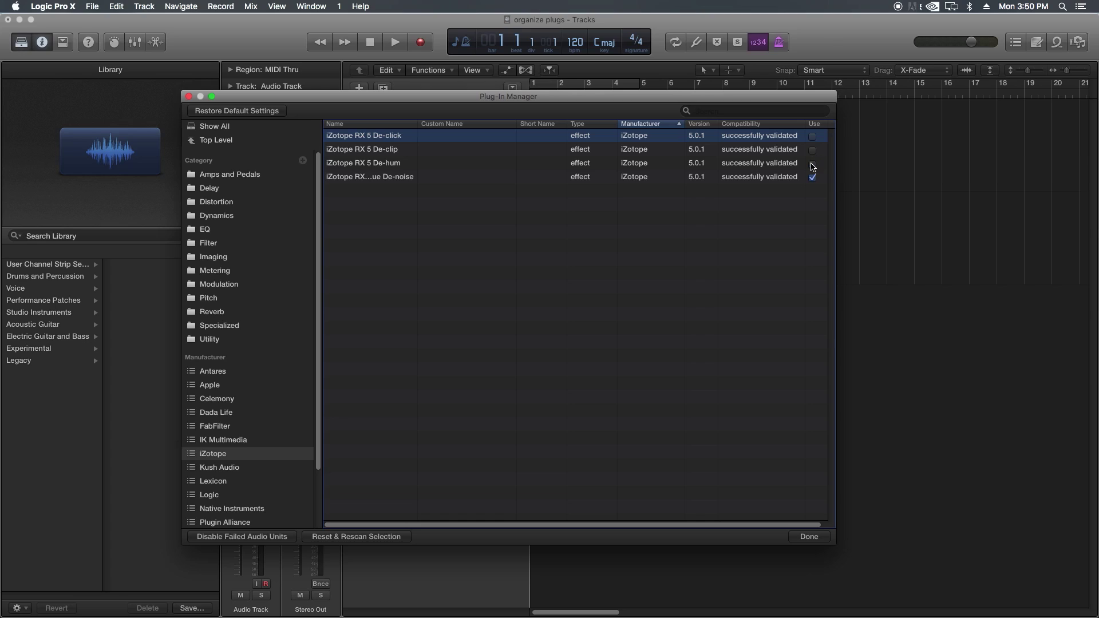
click(812, 177)
File Antares Auto-Tune 8.1 into the Pitch category and confirm it appears there.
click(205, 373)
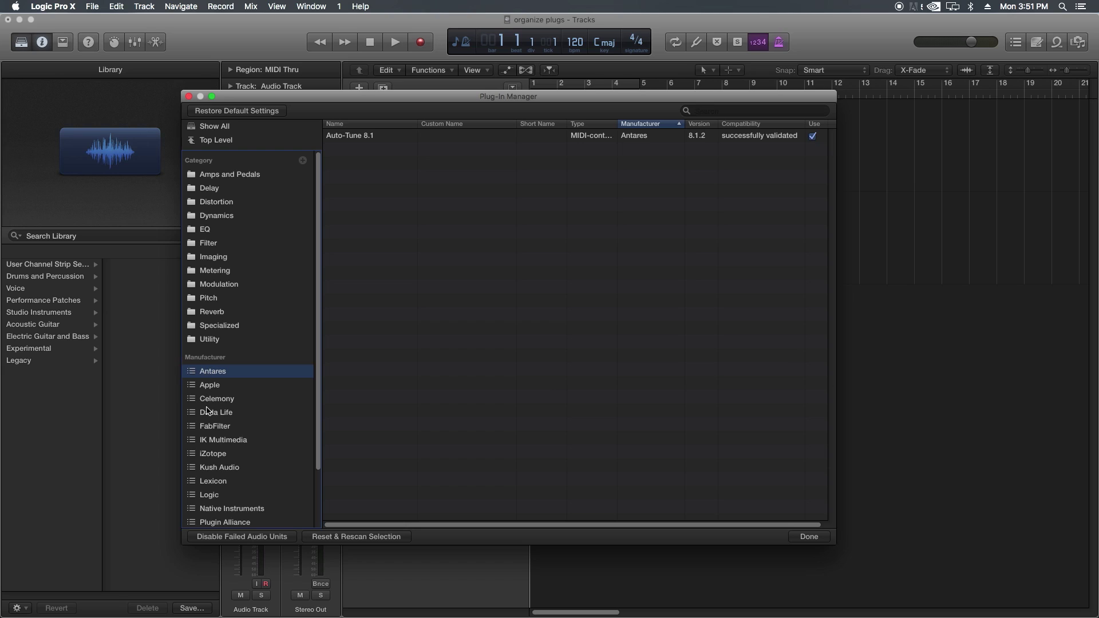
scroll(231, 491, down, 2)
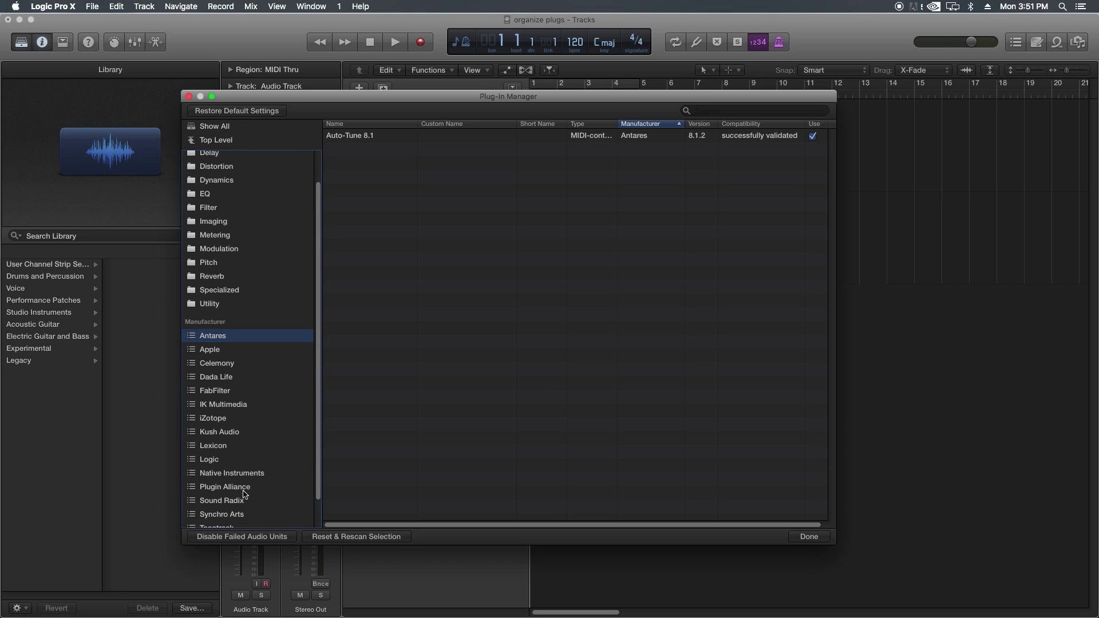
click(215, 463)
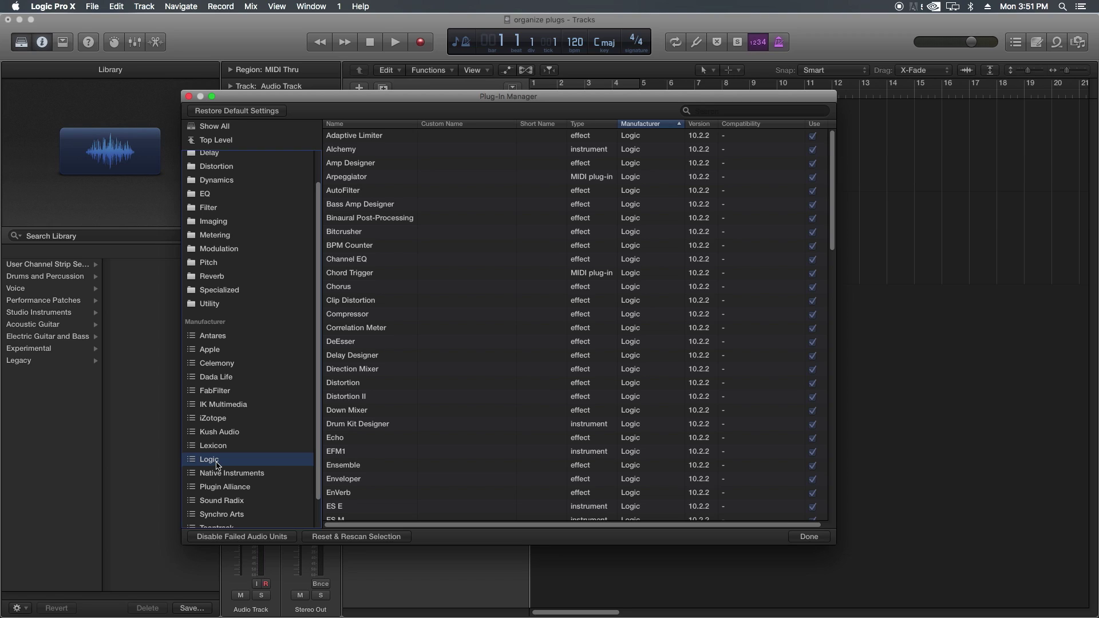
click(219, 336)
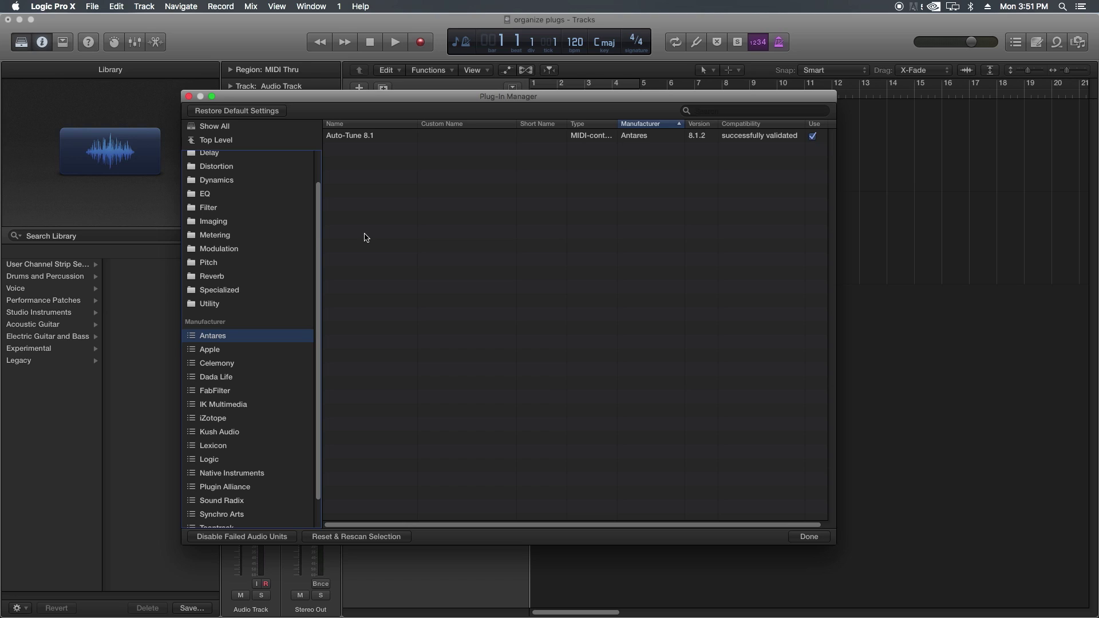
scroll(260, 199, up, 3)
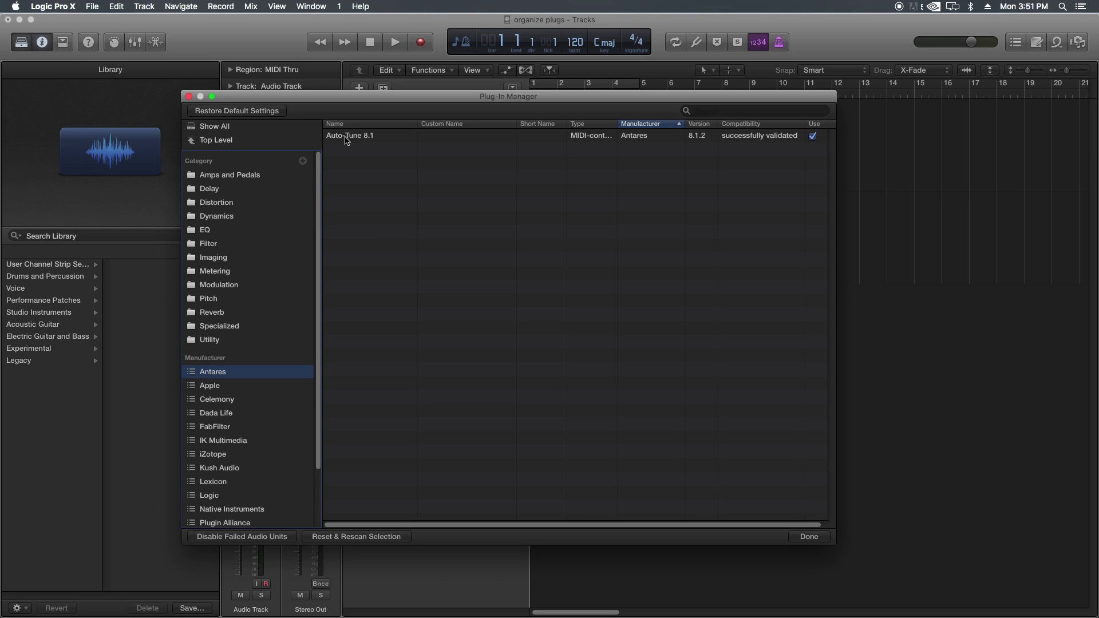
drag(351, 141, 215, 305)
click(214, 303)
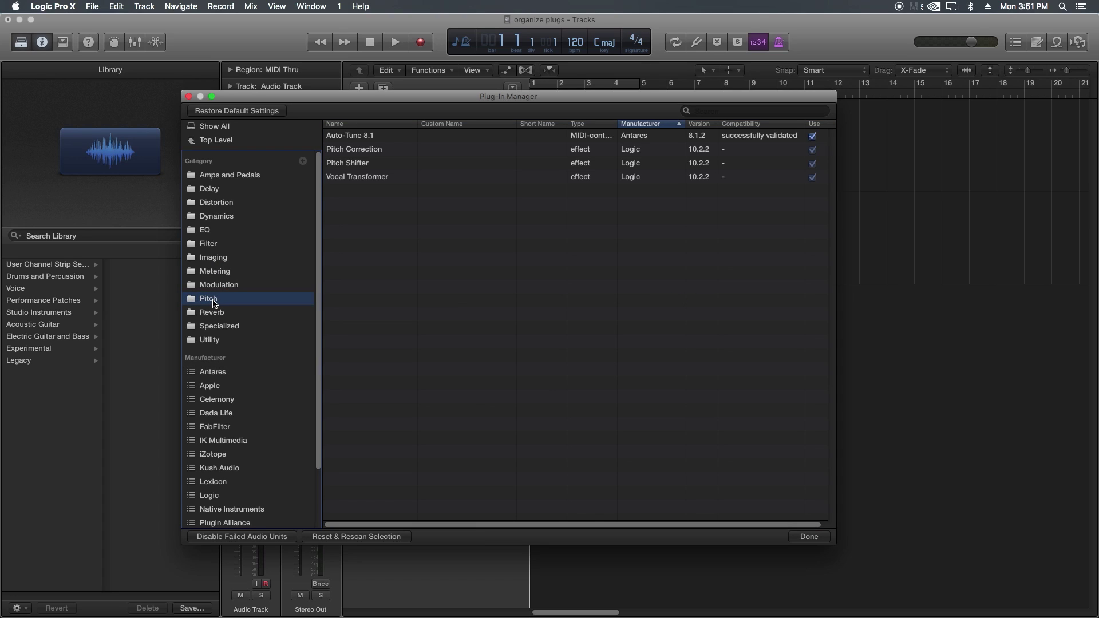
click(361, 139)
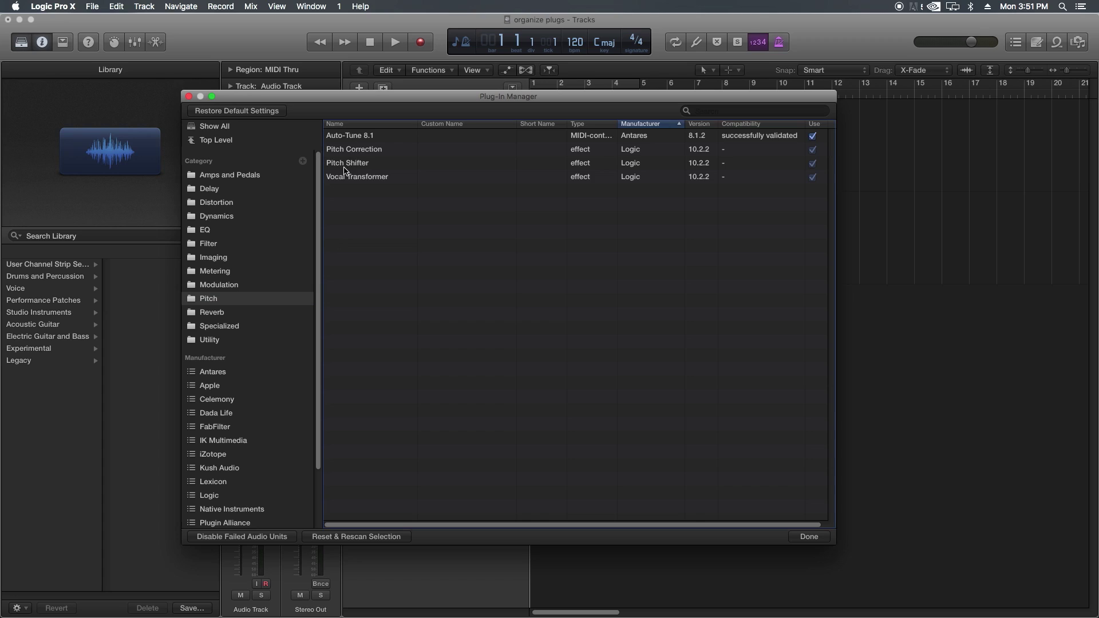
click(355, 138)
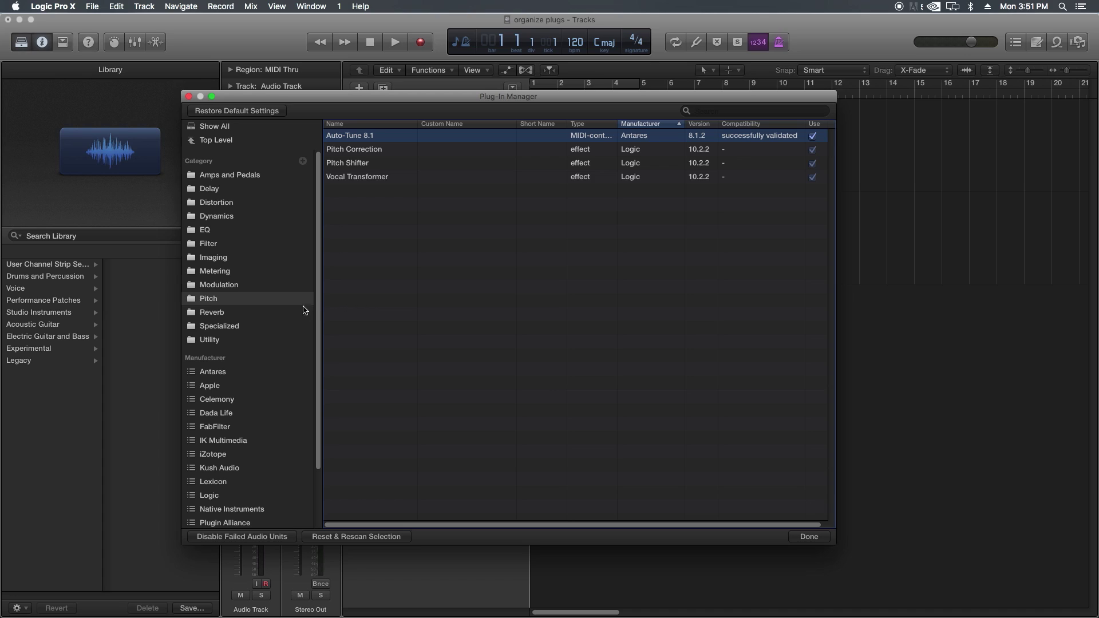
click(211, 373)
File Celemony Melodyne into an effect category and Dada Life Sausage Fattener under Dynamics.
click(210, 386)
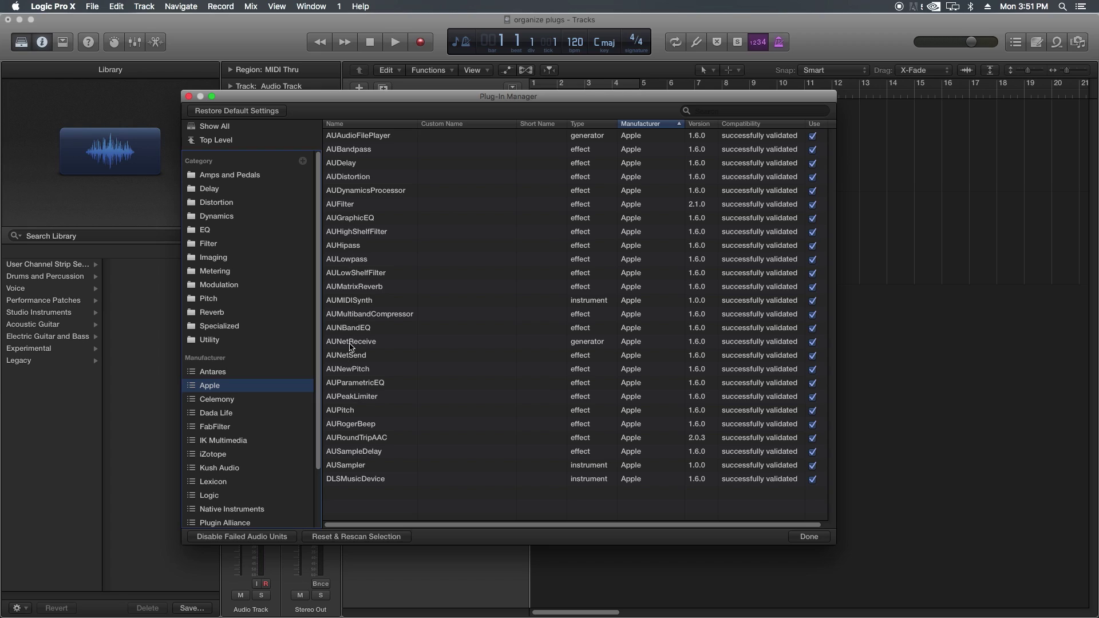
click(218, 400)
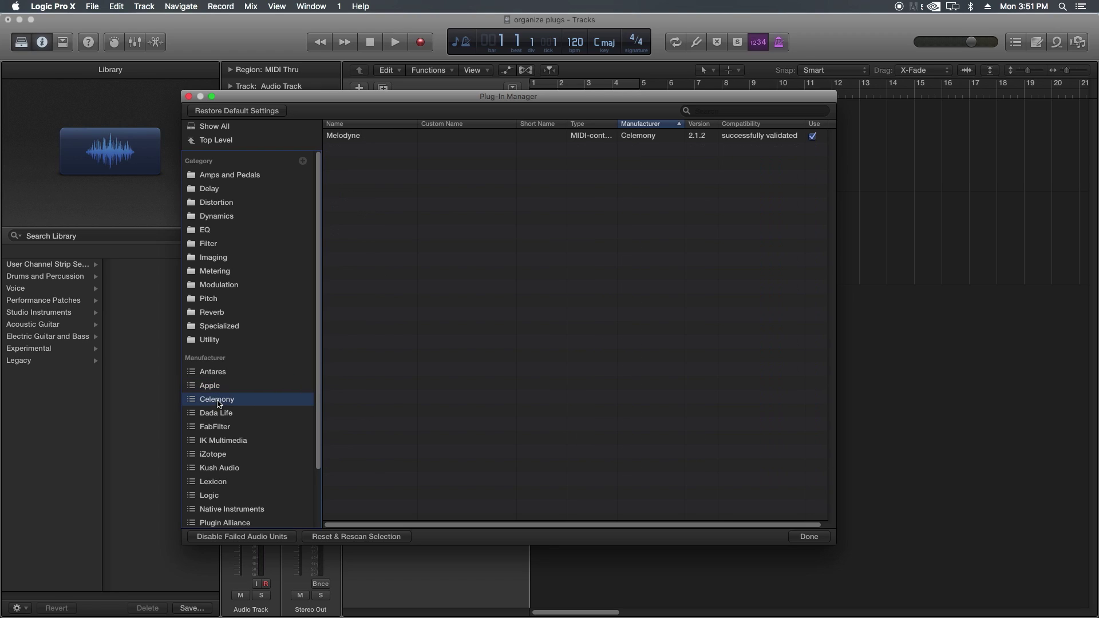
drag(351, 136, 210, 301)
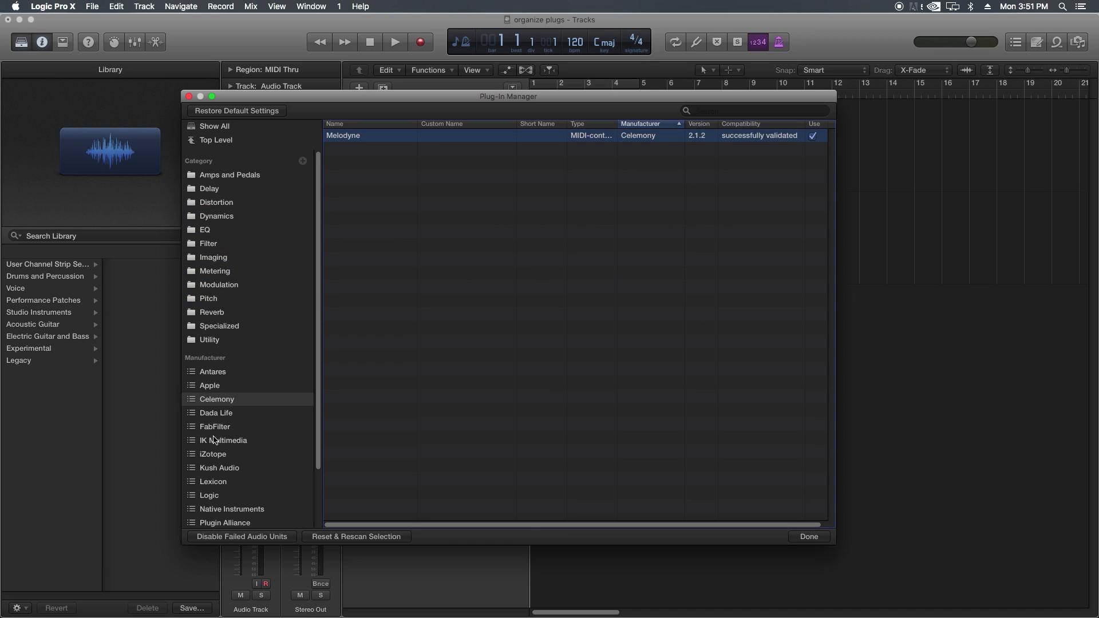
click(215, 414)
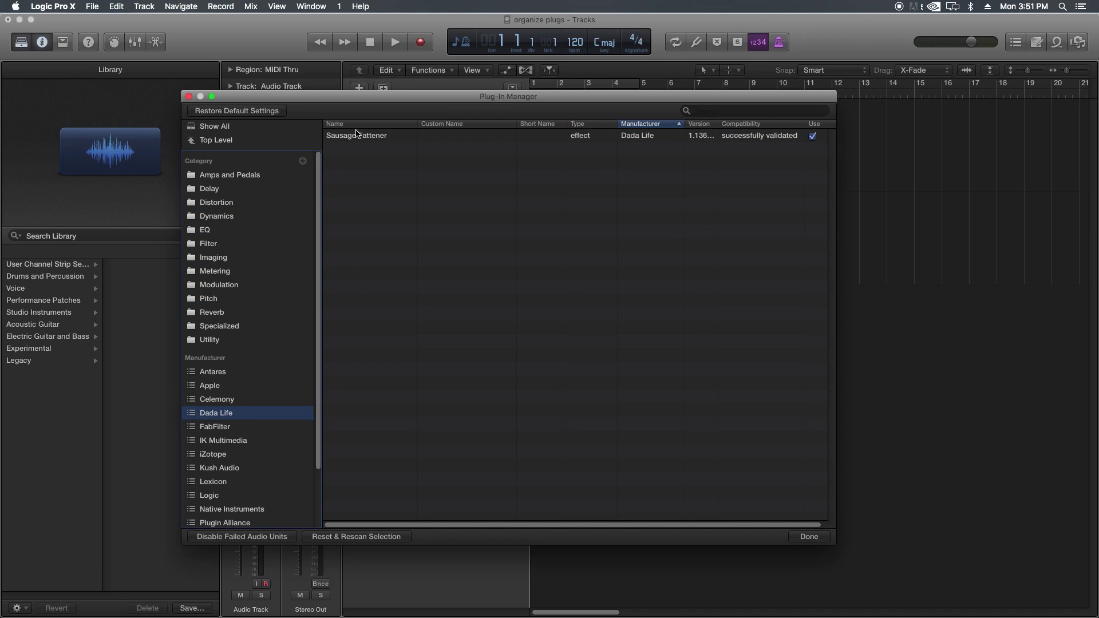
drag(354, 138, 222, 219)
File FF Pro-L under Dynamics, AmpliTube 4 under Amps and Pedals, and Clariphonic under EQ.
click(217, 428)
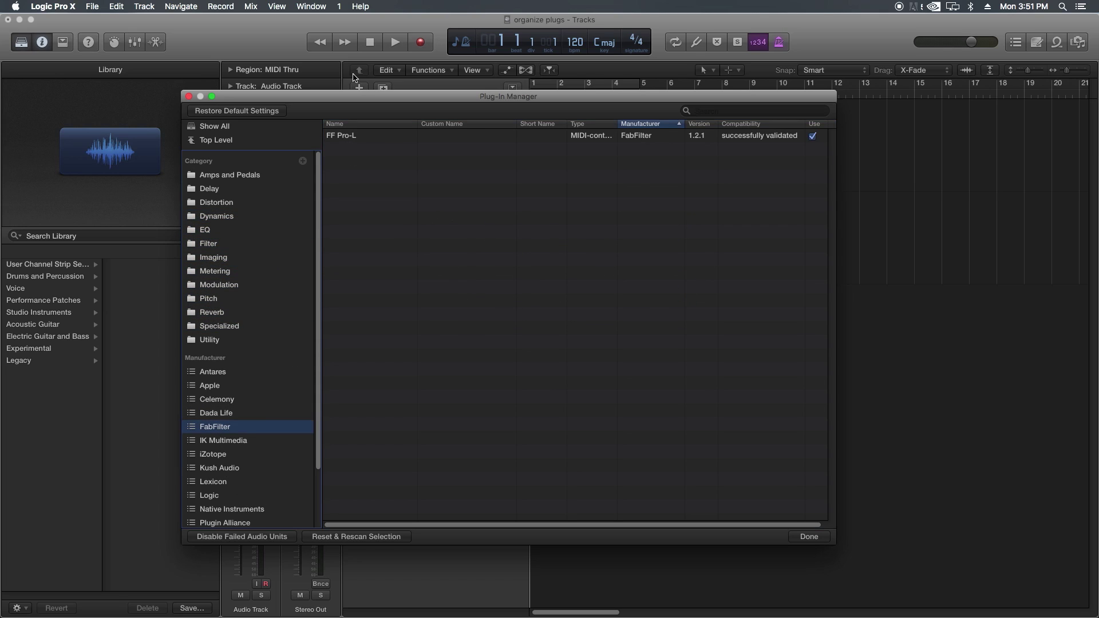
drag(350, 132, 226, 219)
click(221, 444)
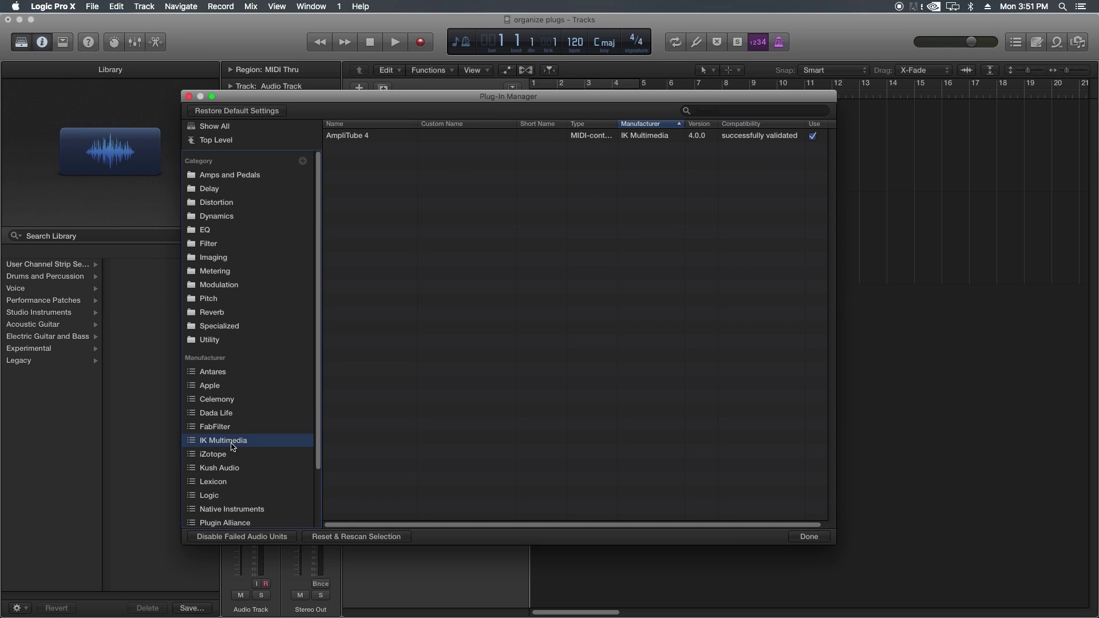
drag(351, 139, 229, 183)
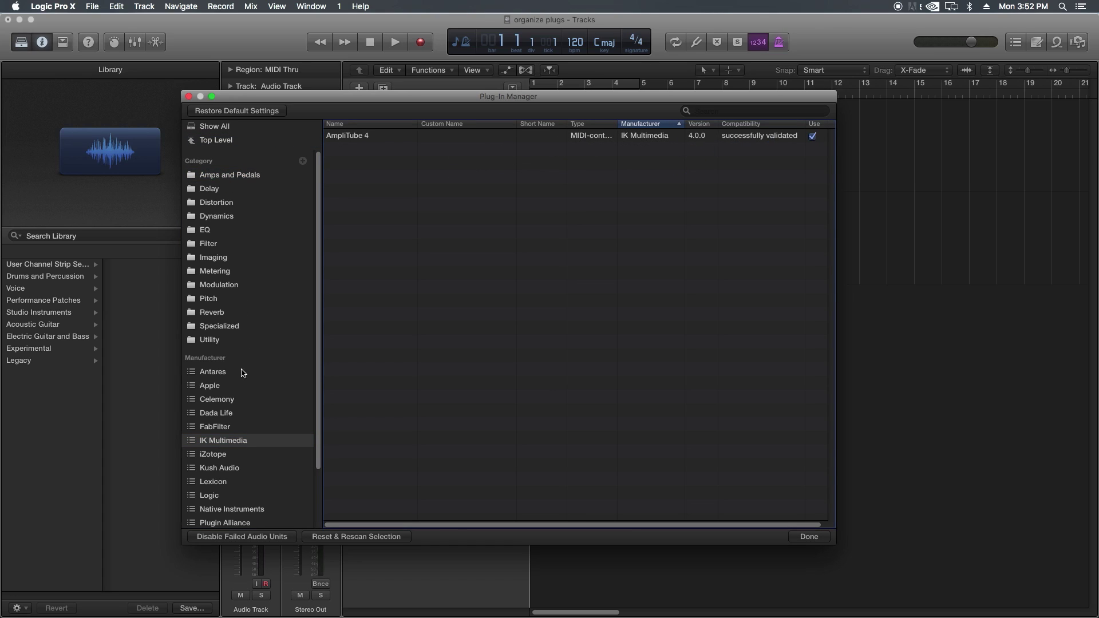
click(213, 469)
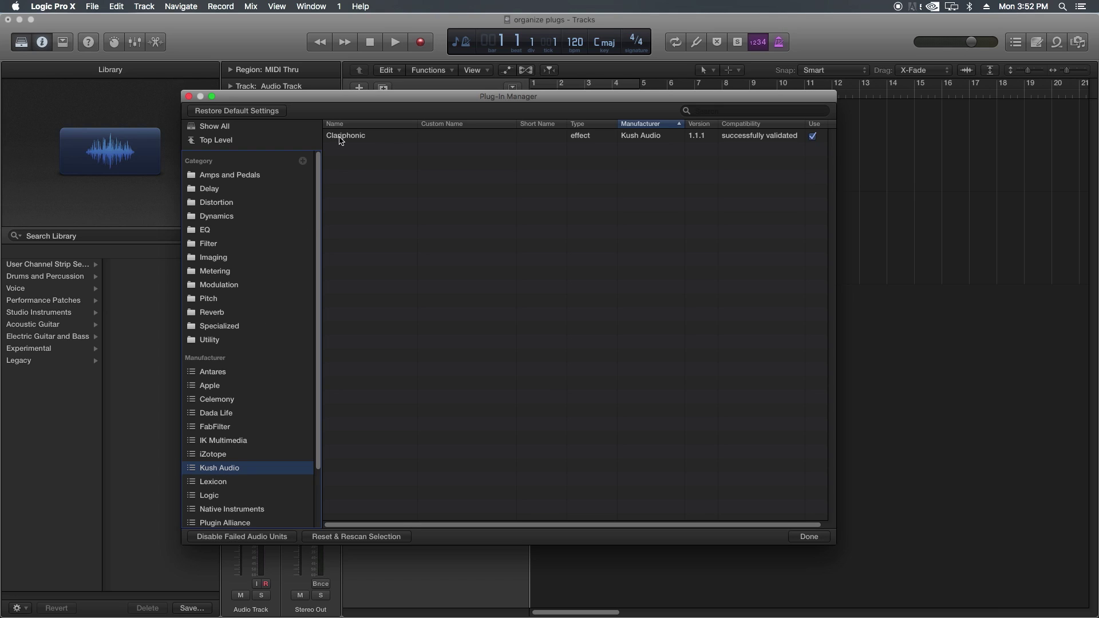
drag(338, 141, 211, 233)
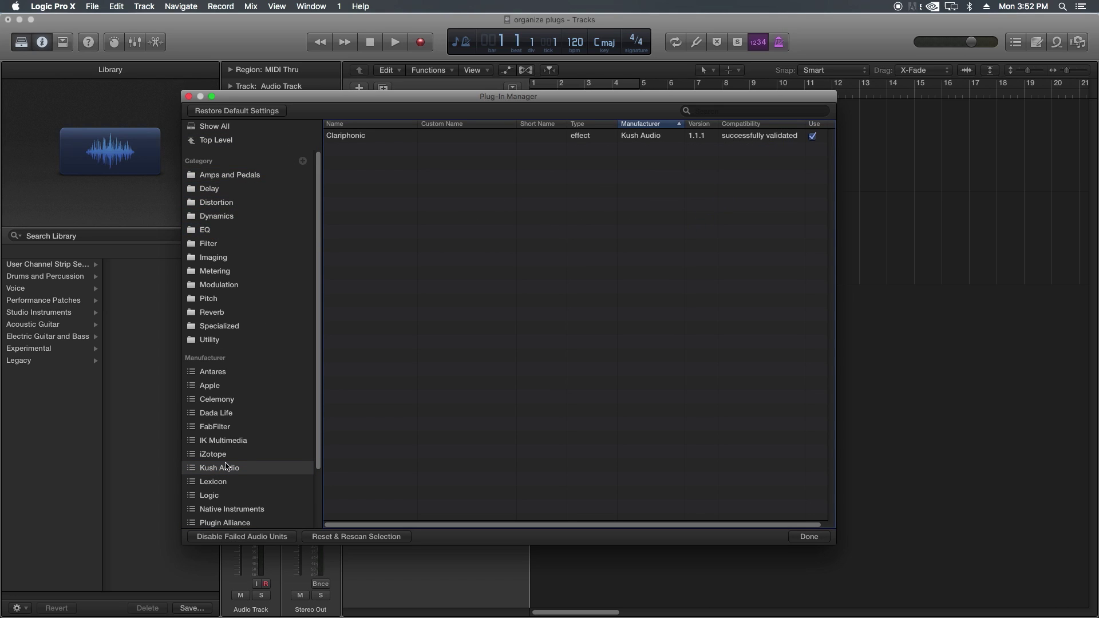
click(221, 482)
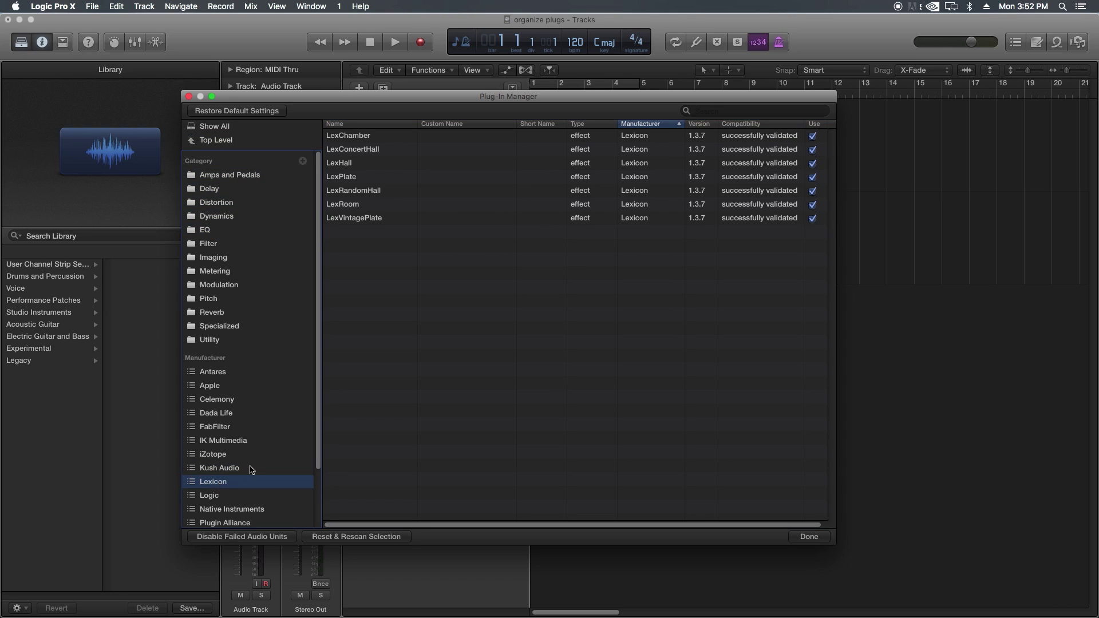
File all seven Lexicon plug-ins, LexChamber through LexVintagePlate, under Reverb.
click(359, 136)
shift+click(362, 221)
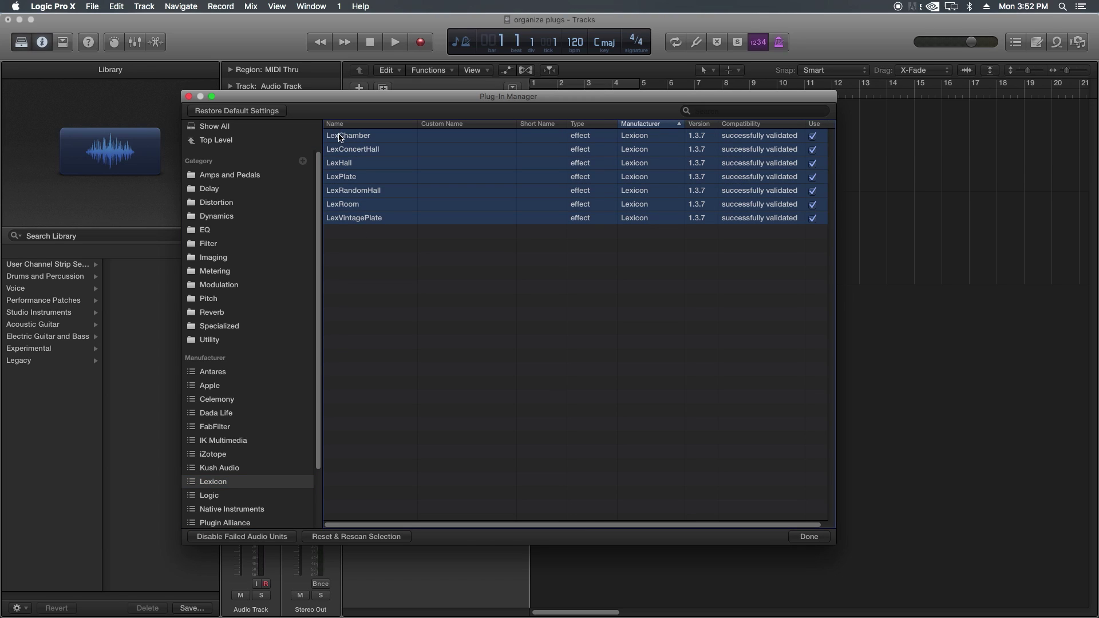
drag(340, 137, 223, 313)
List the Native Instruments plug-ins and file Driver under Modulation.
scroll(319, 444, down, 4)
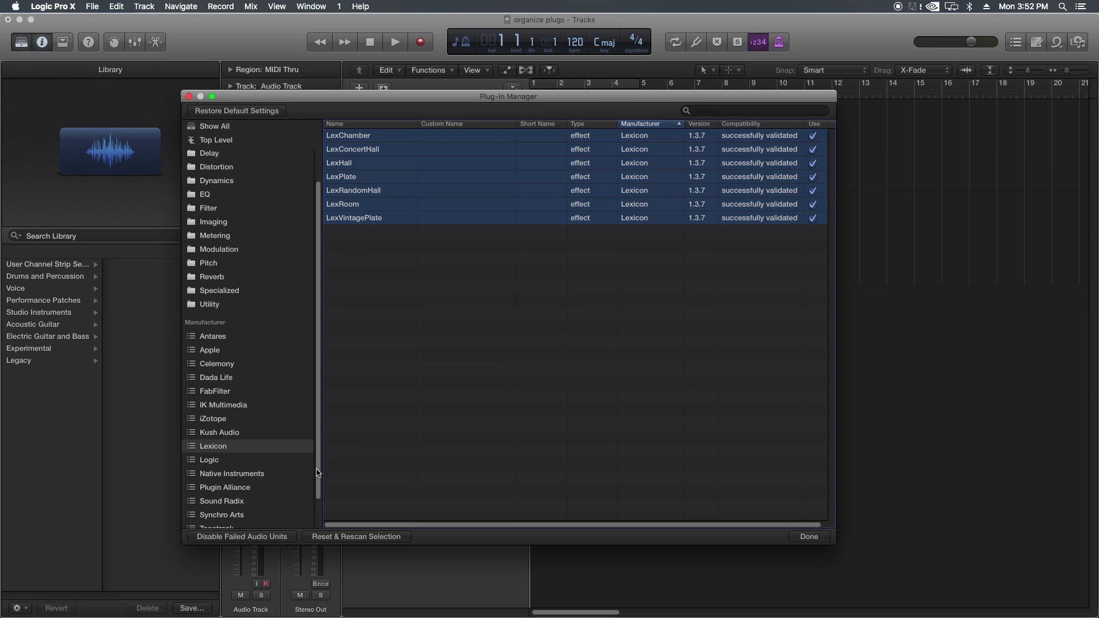
click(228, 442)
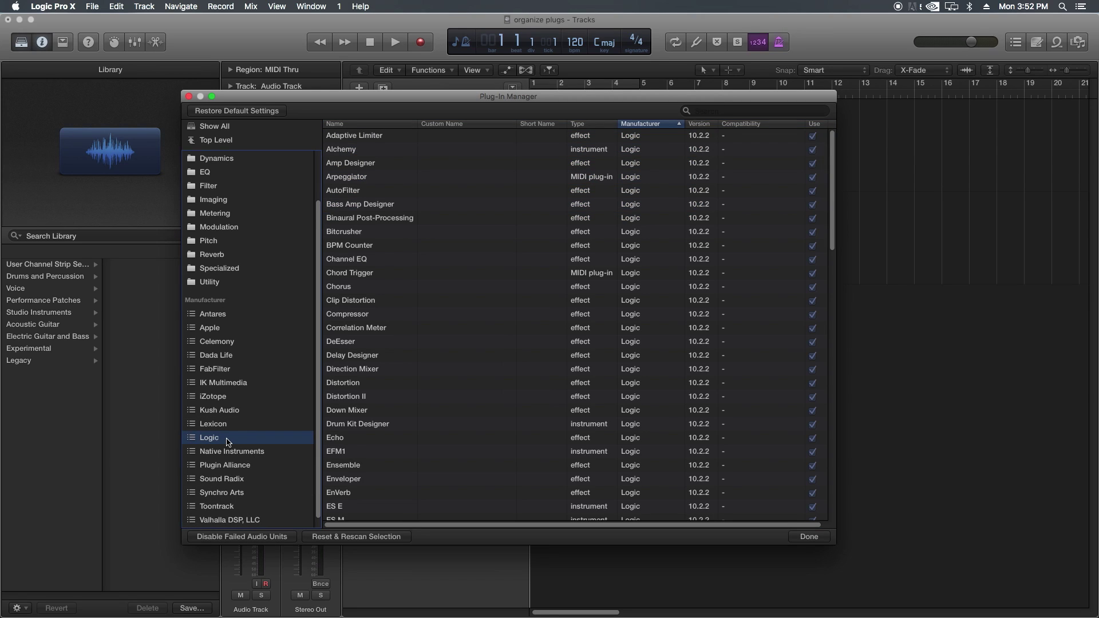
click(226, 452)
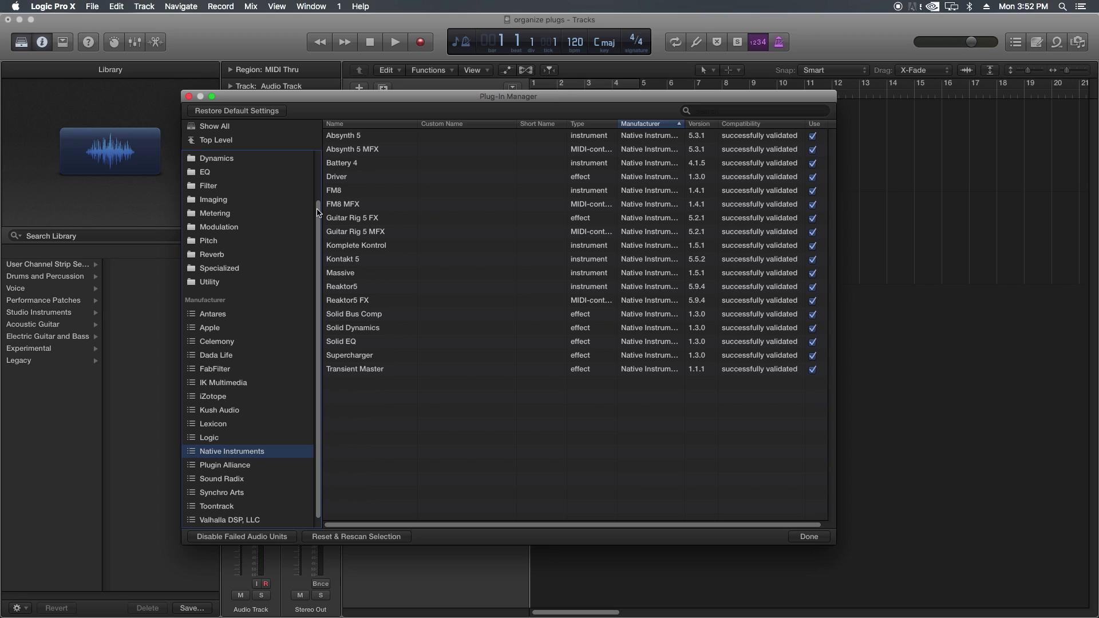
click(340, 179)
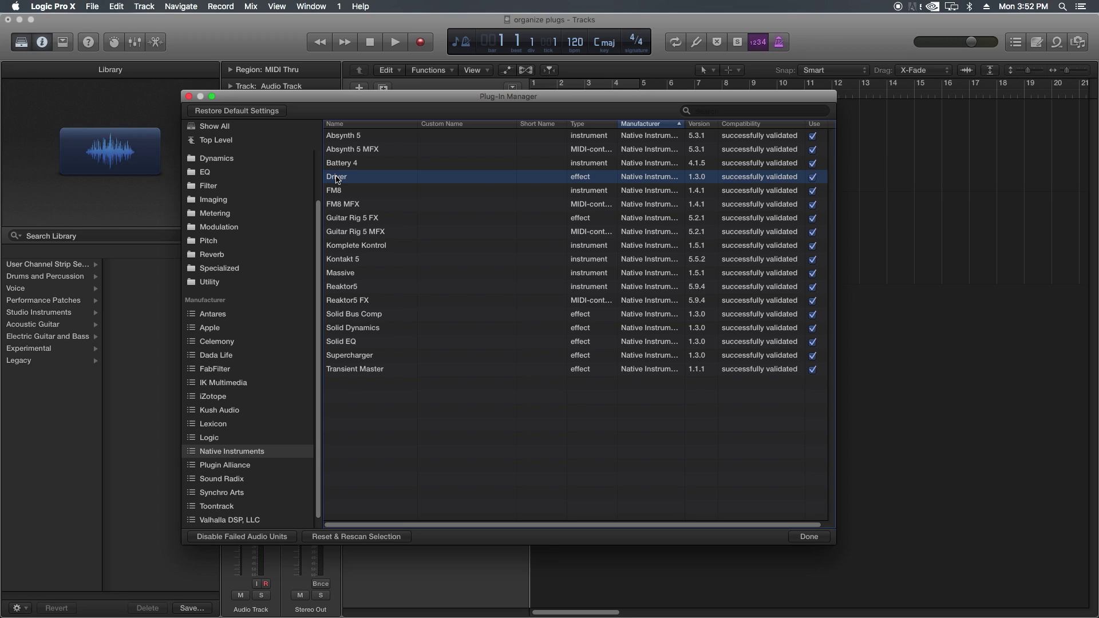
drag(337, 179, 248, 228)
File Guitar Rig 5 FX and Guitar Rig 5 MFX together into an effect category.
click(337, 192)
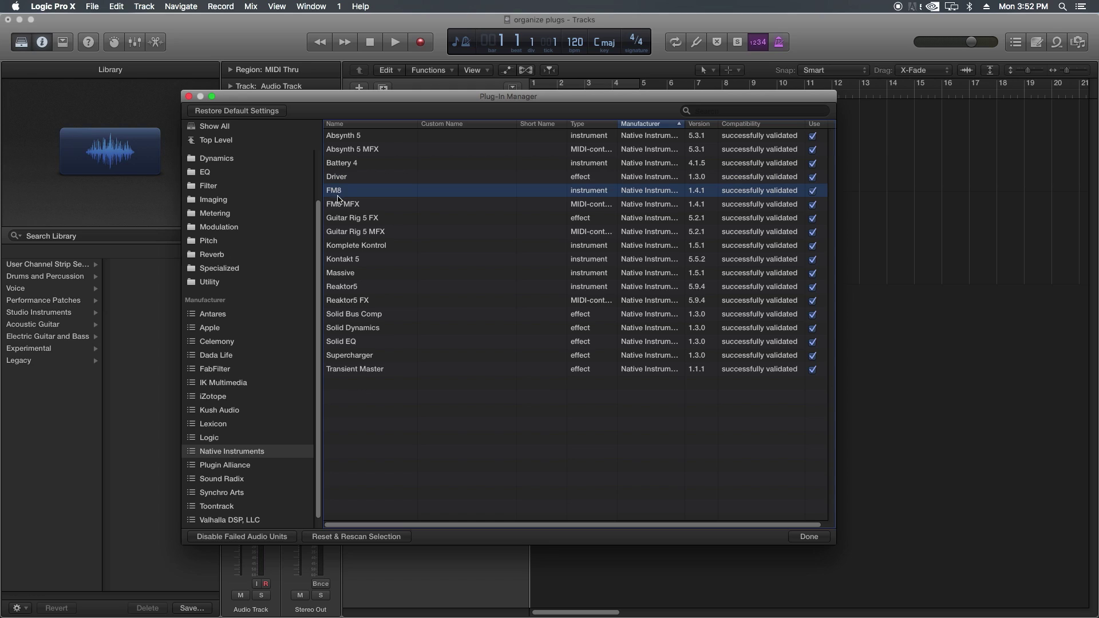
click(352, 220)
shift+click(354, 237)
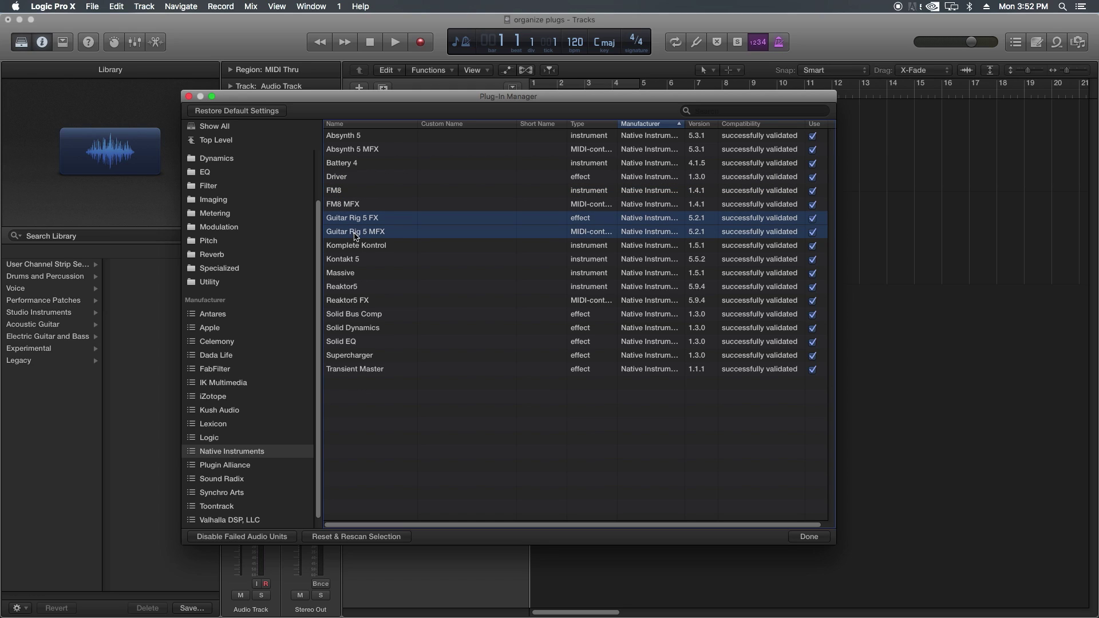
drag(354, 222, 218, 182)
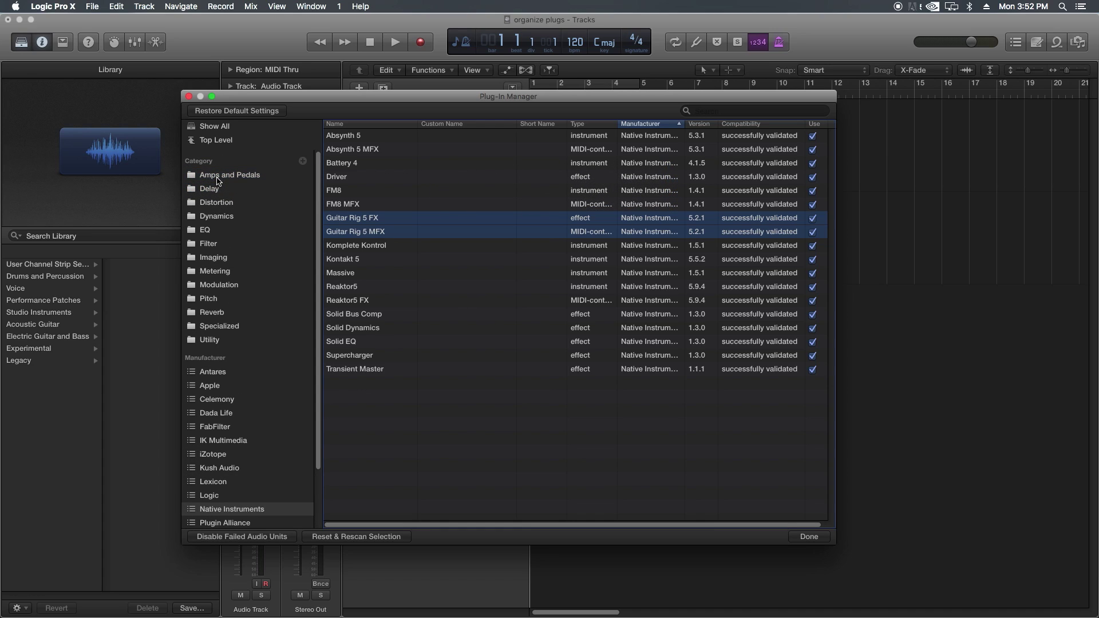
Delete the misfiled Driver entry from Modulation and file FM8 into an effect category.
click(222, 286)
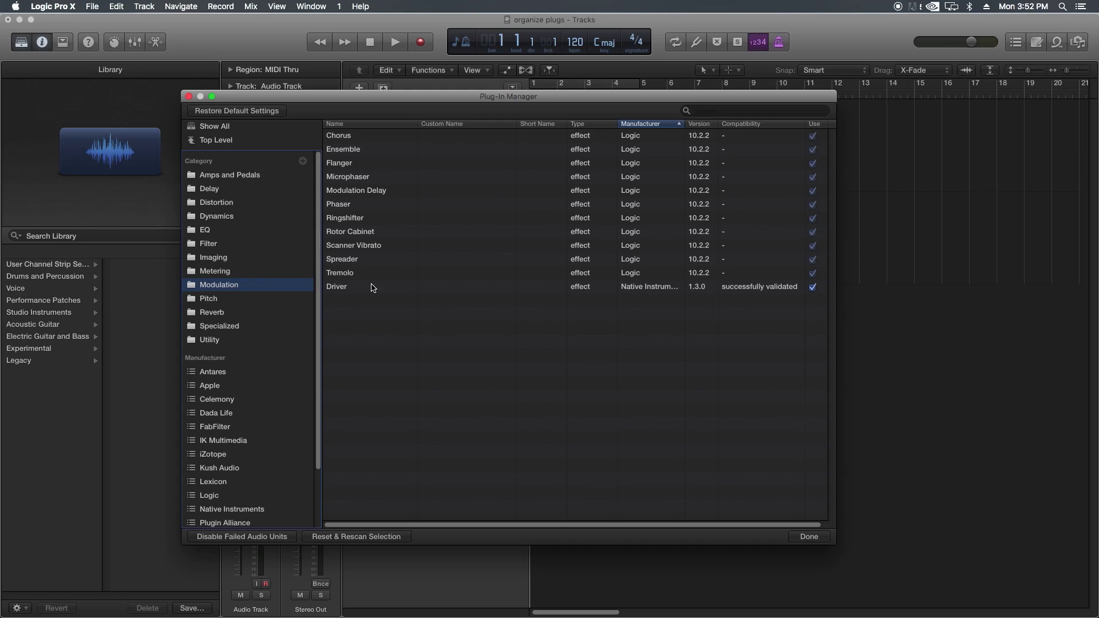
click(337, 286)
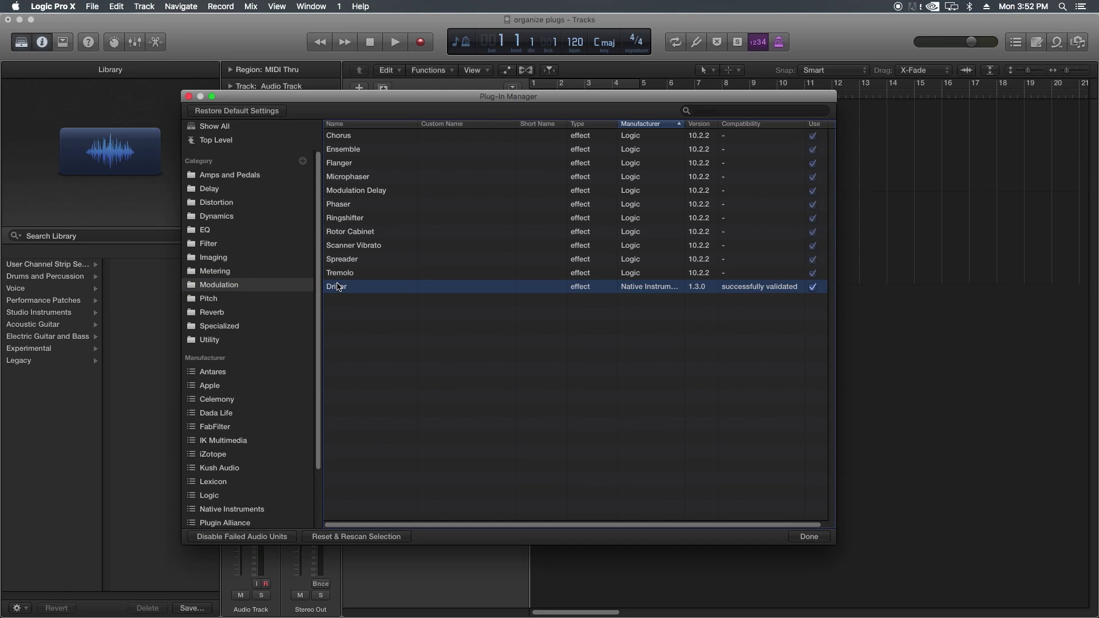
key(BackSpace)
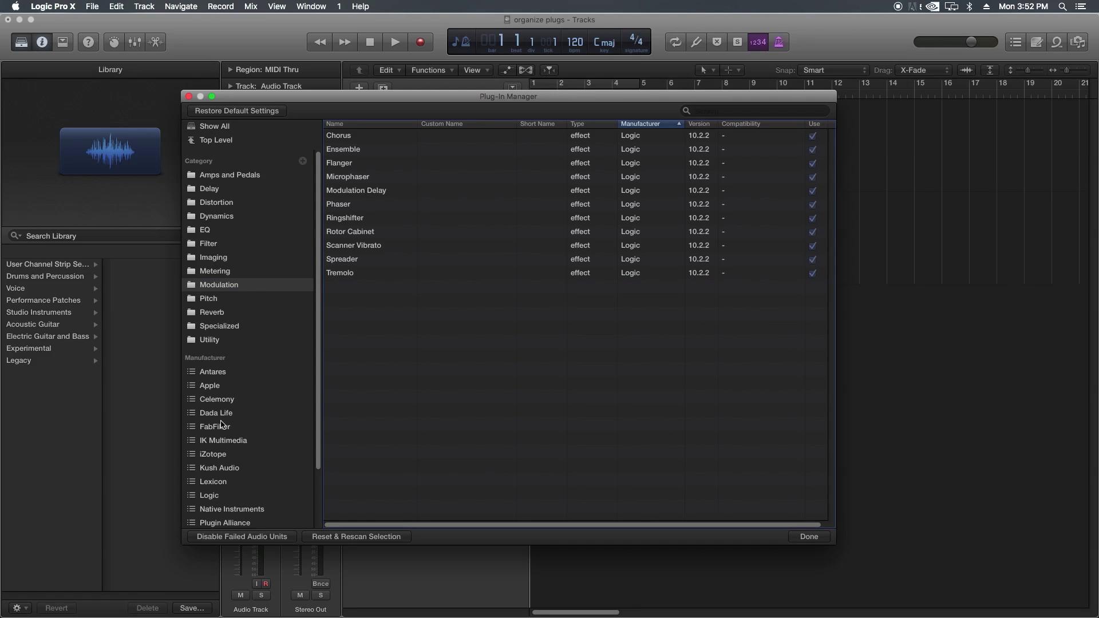
click(225, 509)
drag(343, 194, 223, 205)
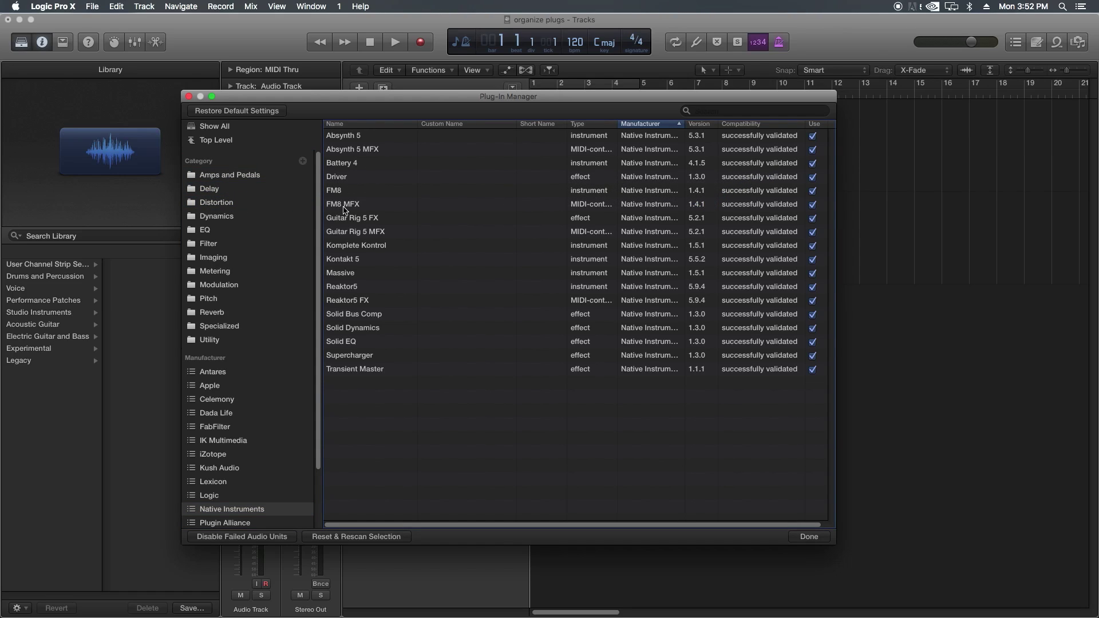
File Solid Bus Comp, Solid Dynamics and Transient Master under Dynamics, Solid EQ under EQ, and Supercharger too.
click(356, 315)
shift+click(352, 329)
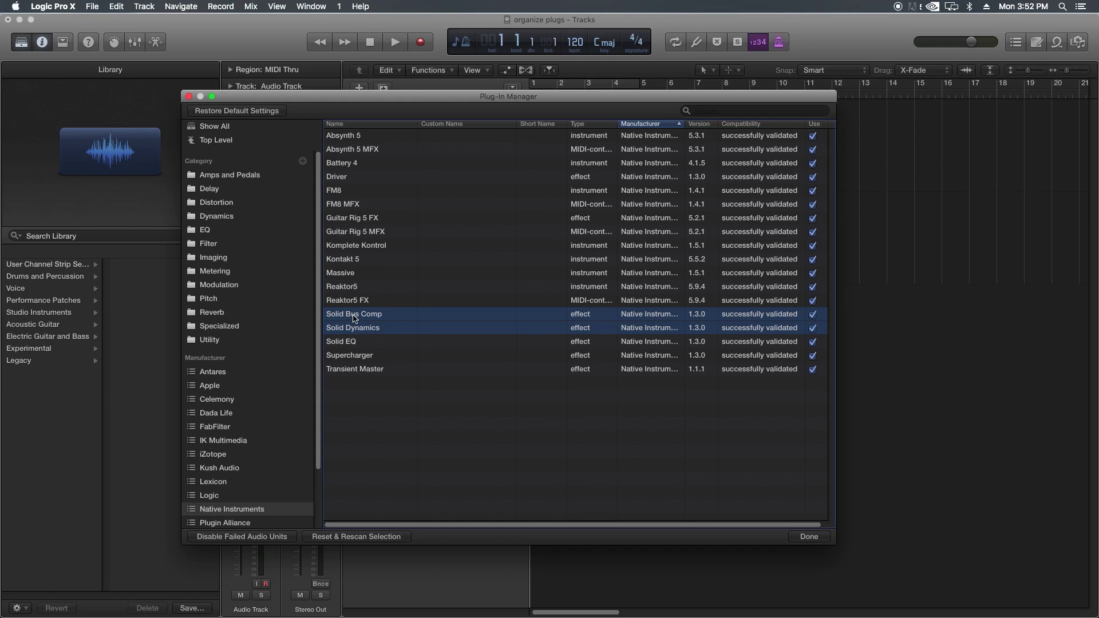
drag(355, 317, 223, 223)
drag(336, 343, 208, 232)
click(361, 356)
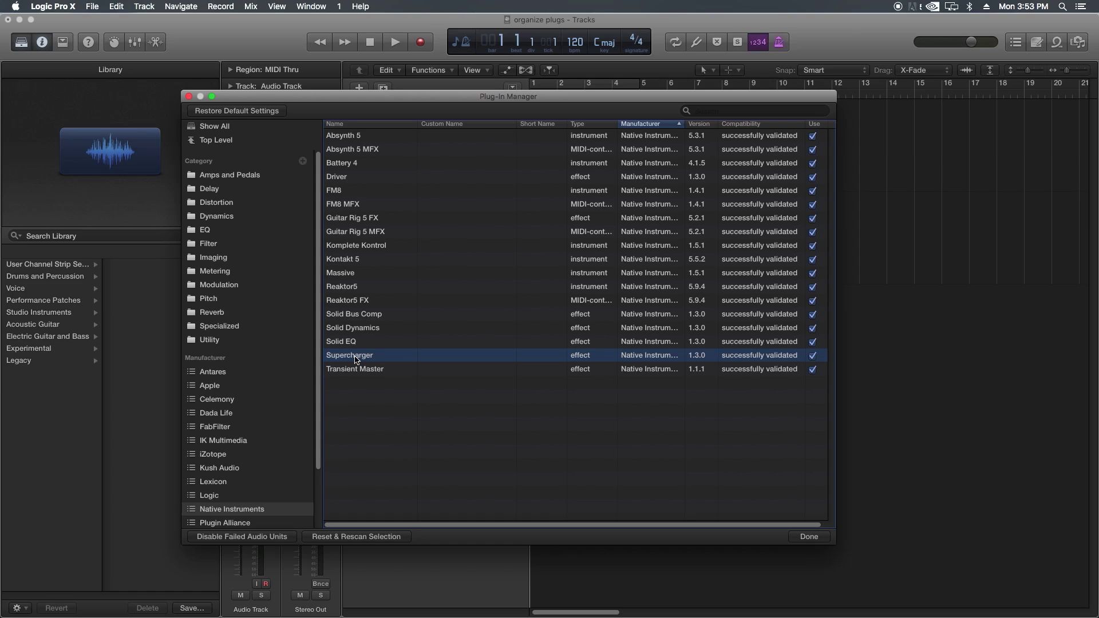
drag(355, 359, 222, 217)
drag(352, 371, 223, 221)
Show the Waves plug-ins, API-2500 through CLA-76, in the Plug-In Manager.
scroll(246, 440, down, 2)
scroll(284, 384, down, 2)
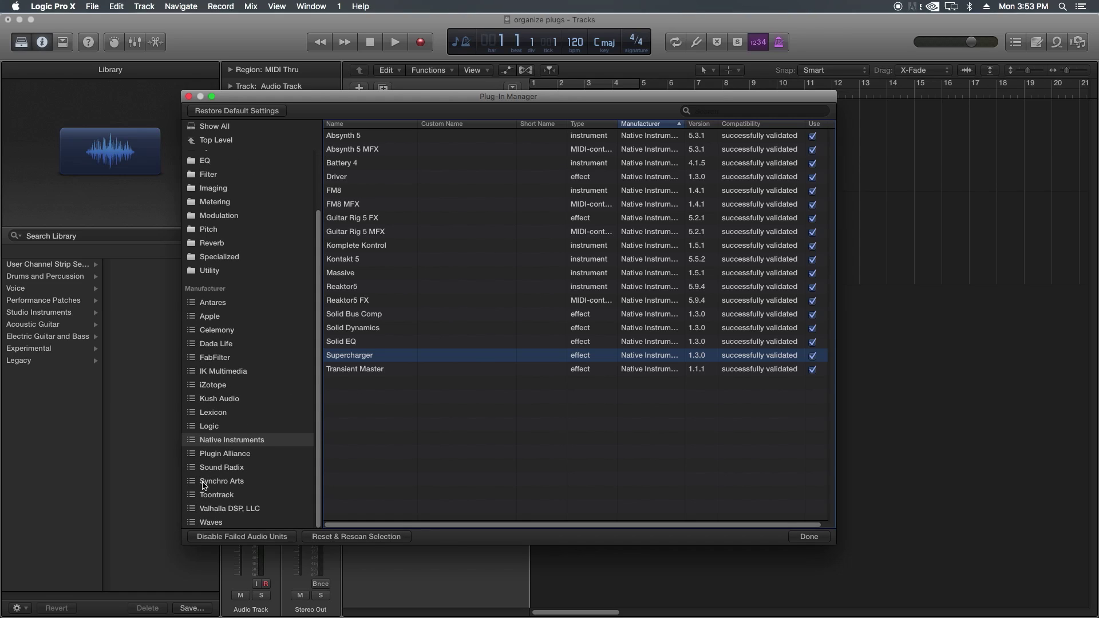
click(210, 523)
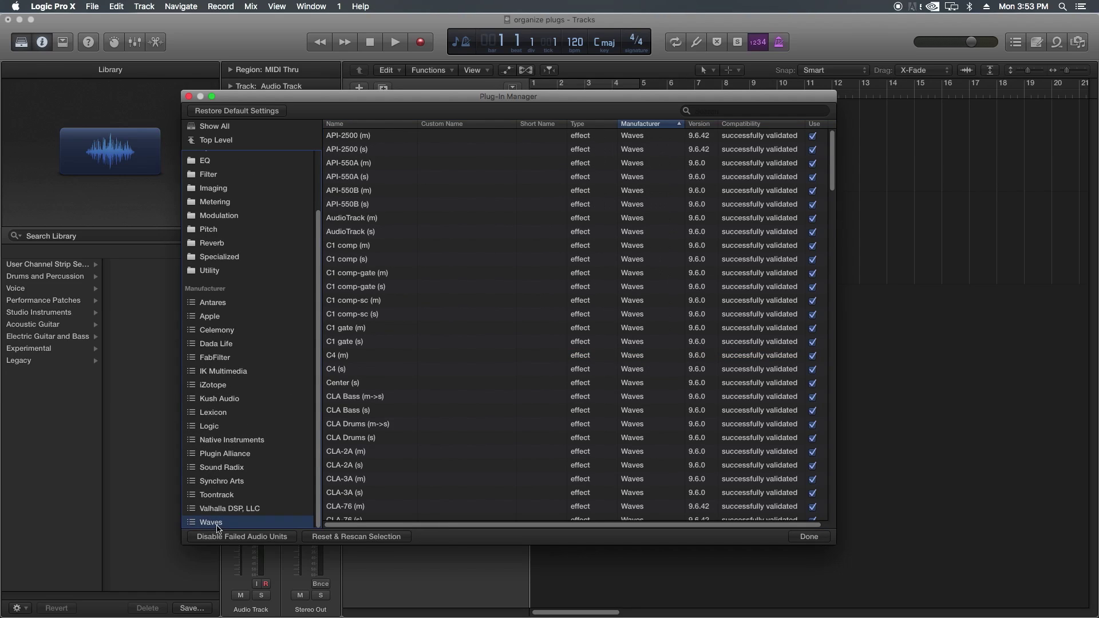
scroll(428, 275, down, 10)
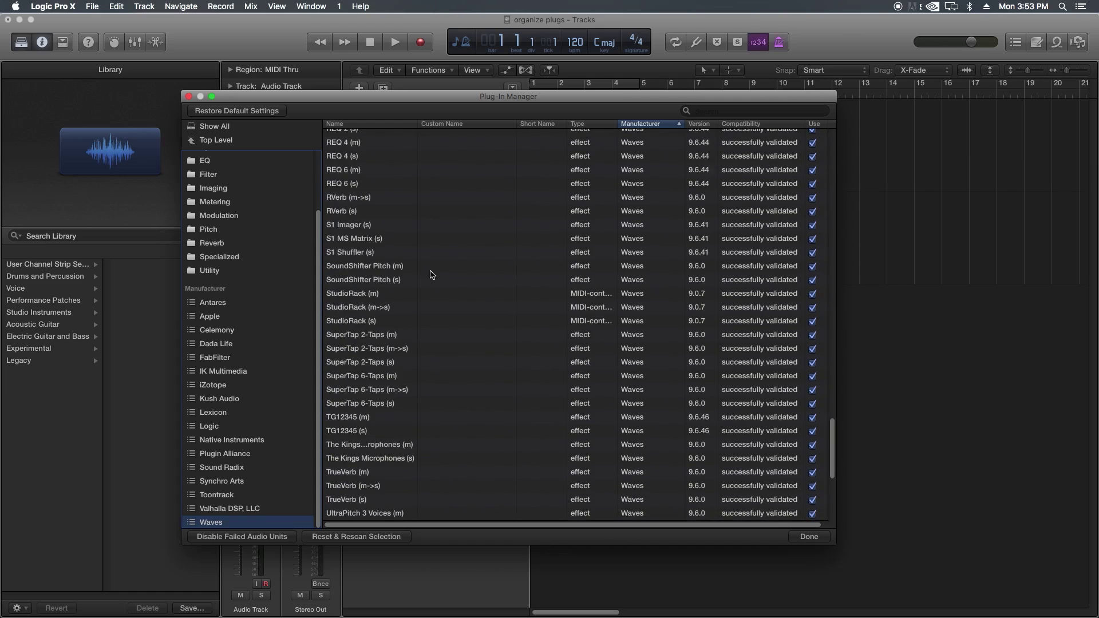
scroll(426, 295, up, 15)
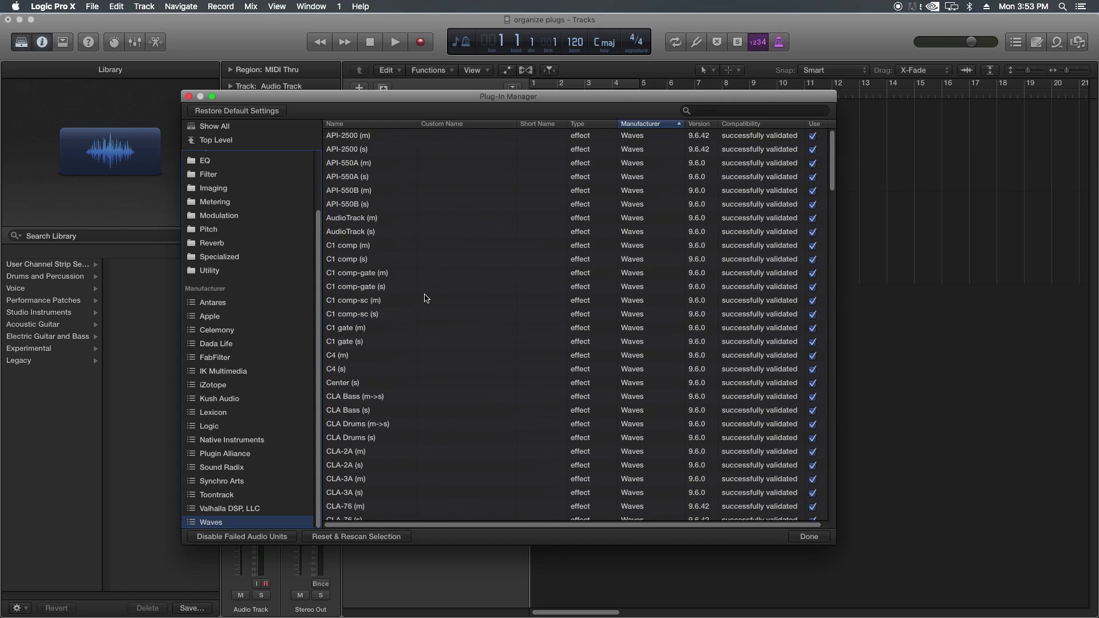
Close the Plug-In Manager, check the Audio FX Dynamics submenu, then select the Instrument Track.
click(807, 541)
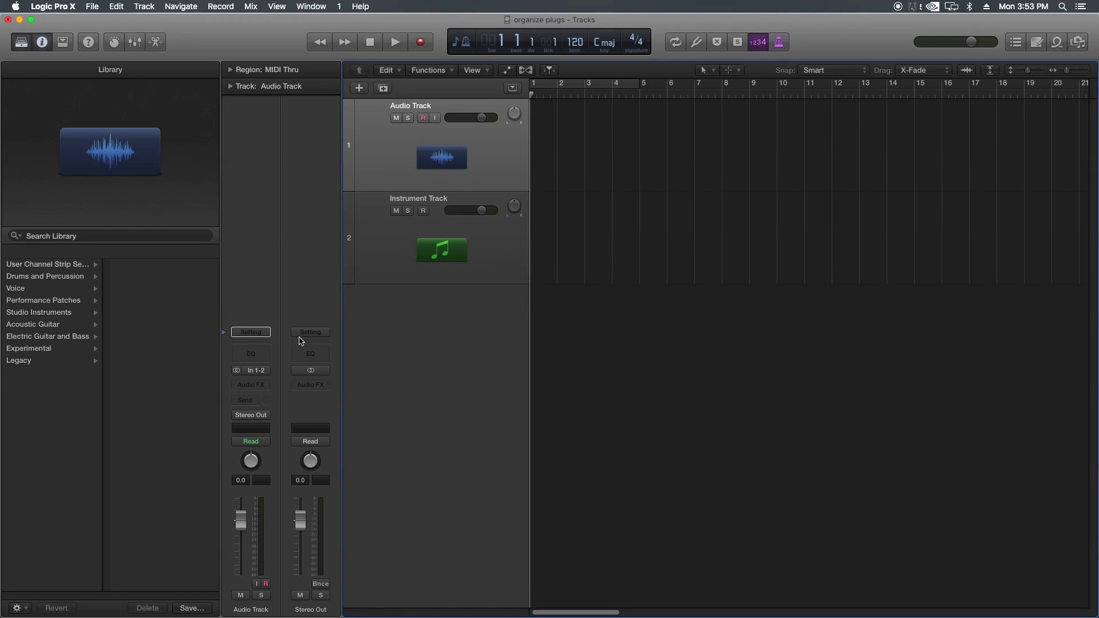
click(256, 390)
mouse_move(253, 428)
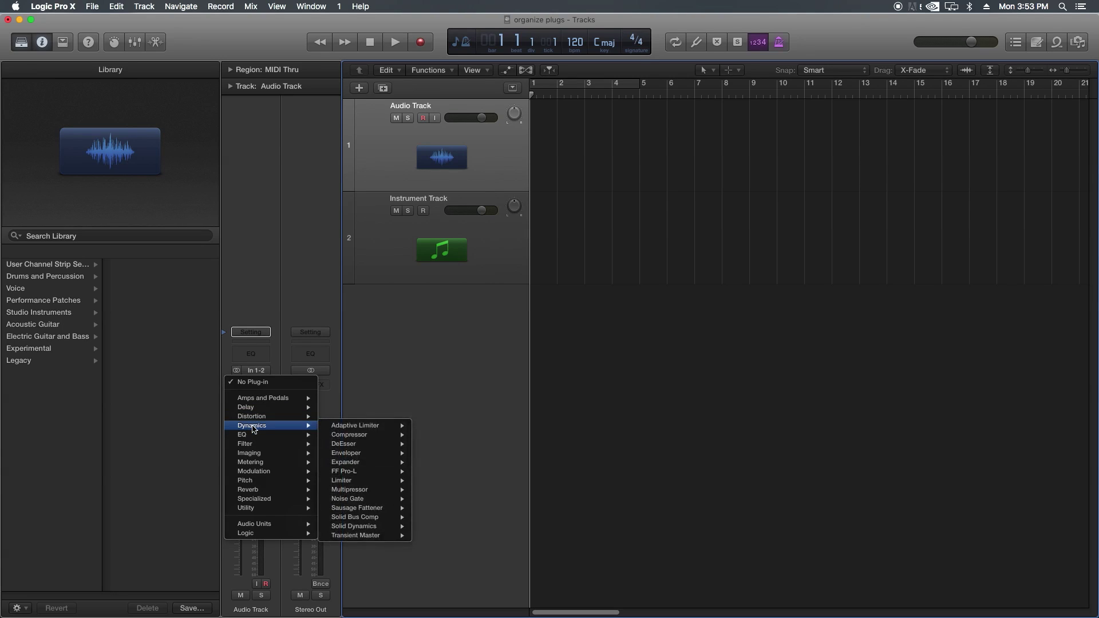
mouse_move(361, 510)
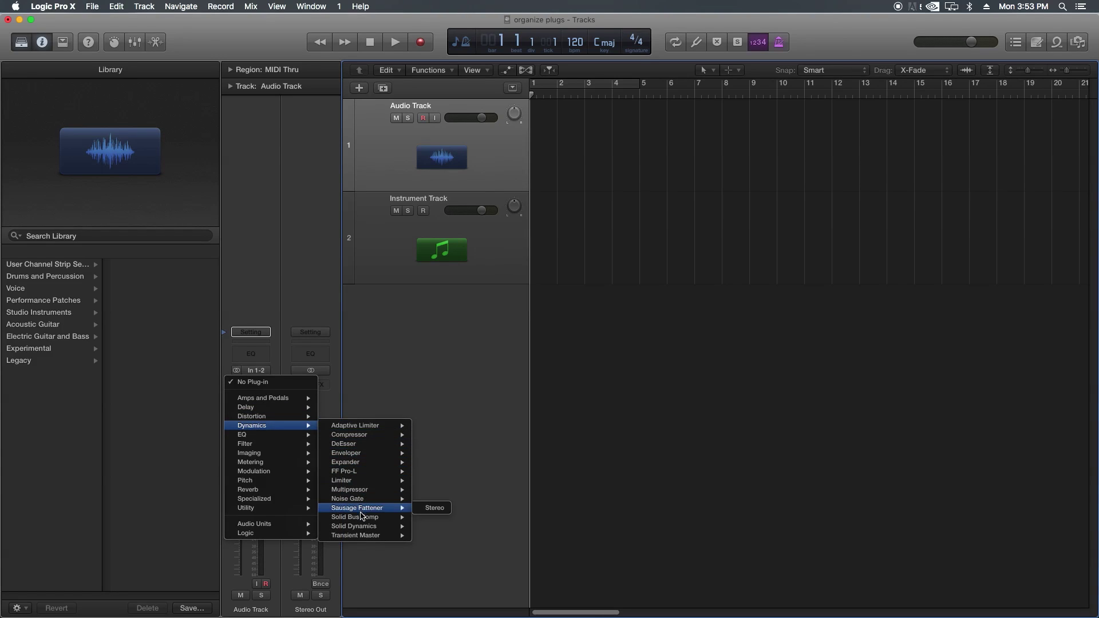
mouse_move(360, 473)
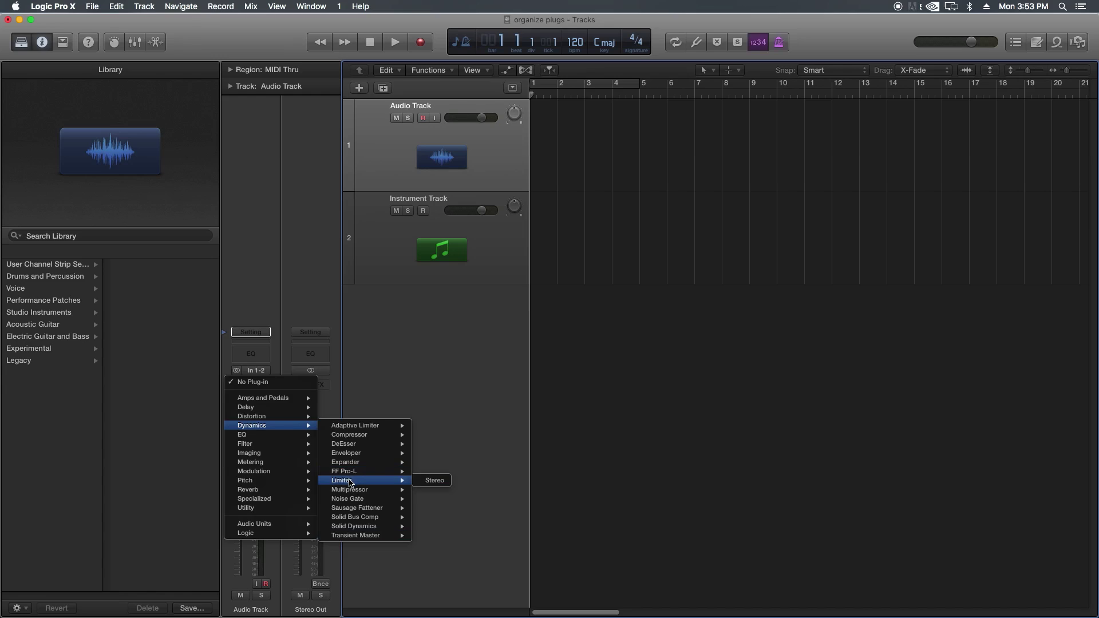
mouse_move(359, 537)
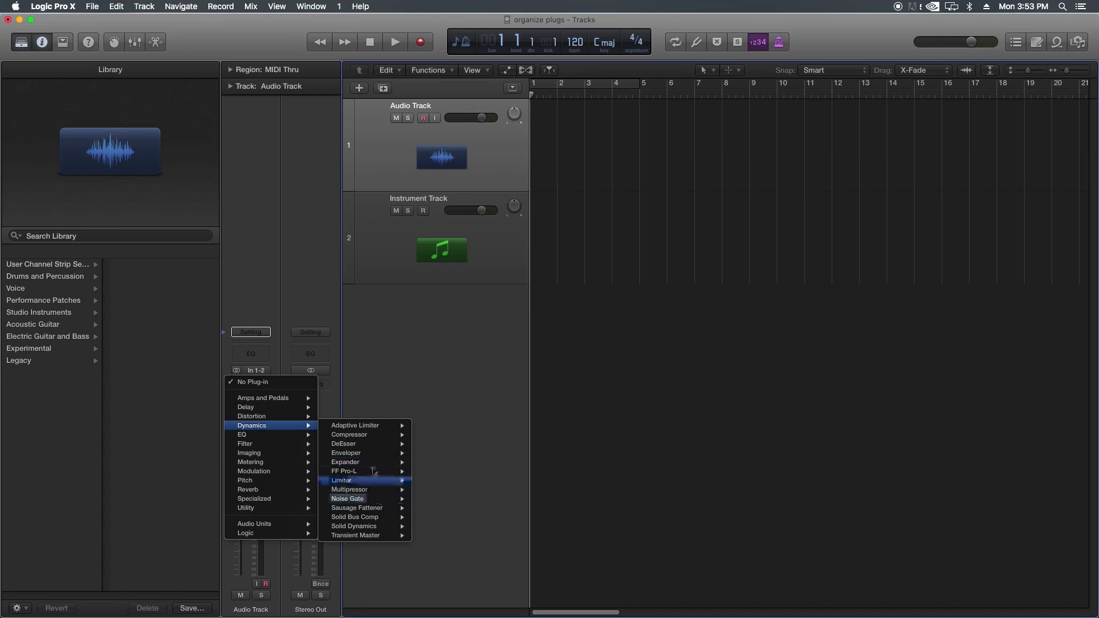
click(397, 361)
click(421, 250)
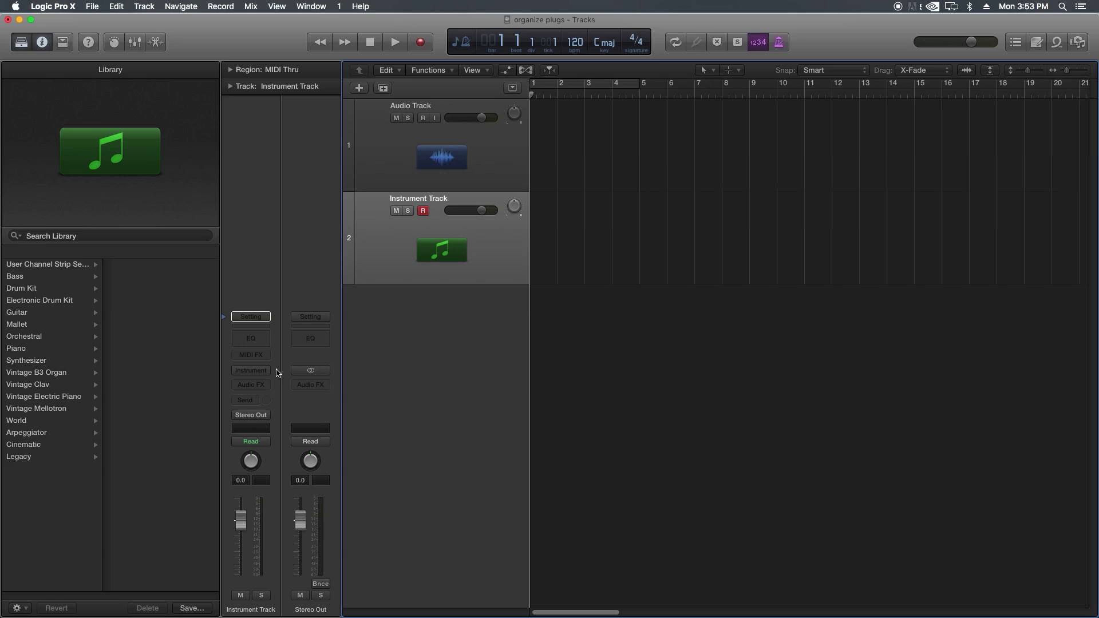
click(259, 371)
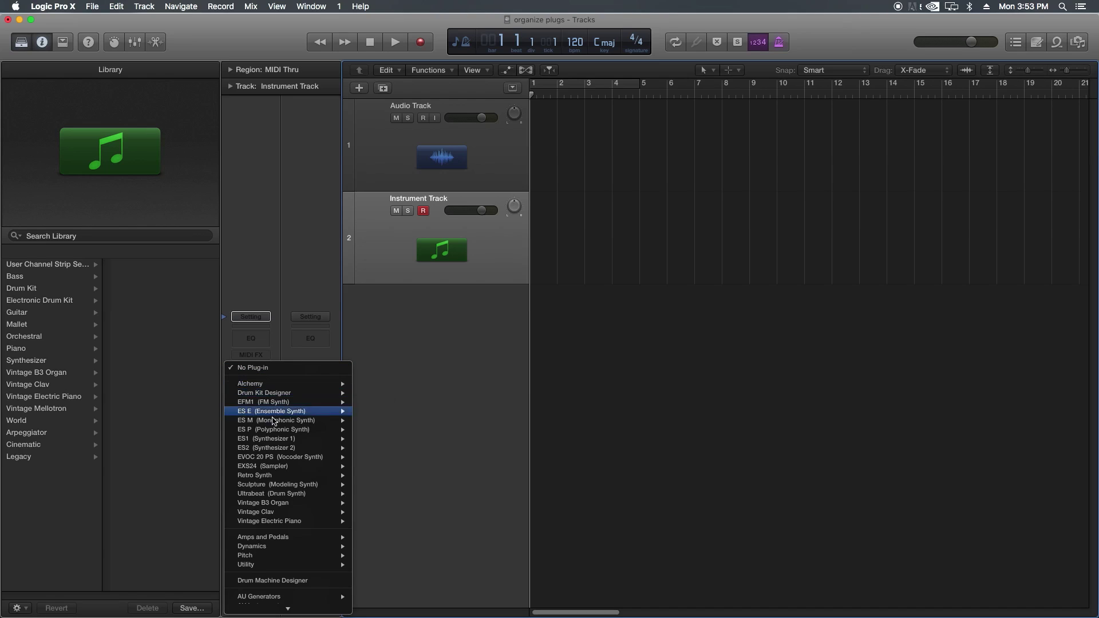
mouse_move(274, 523)
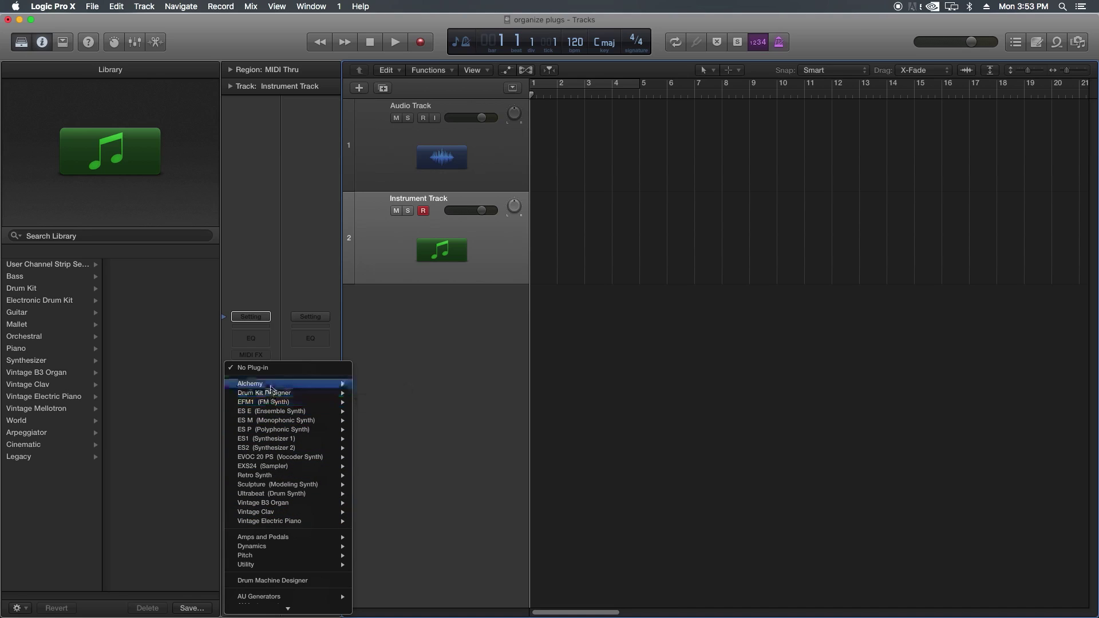
mouse_move(272, 387)
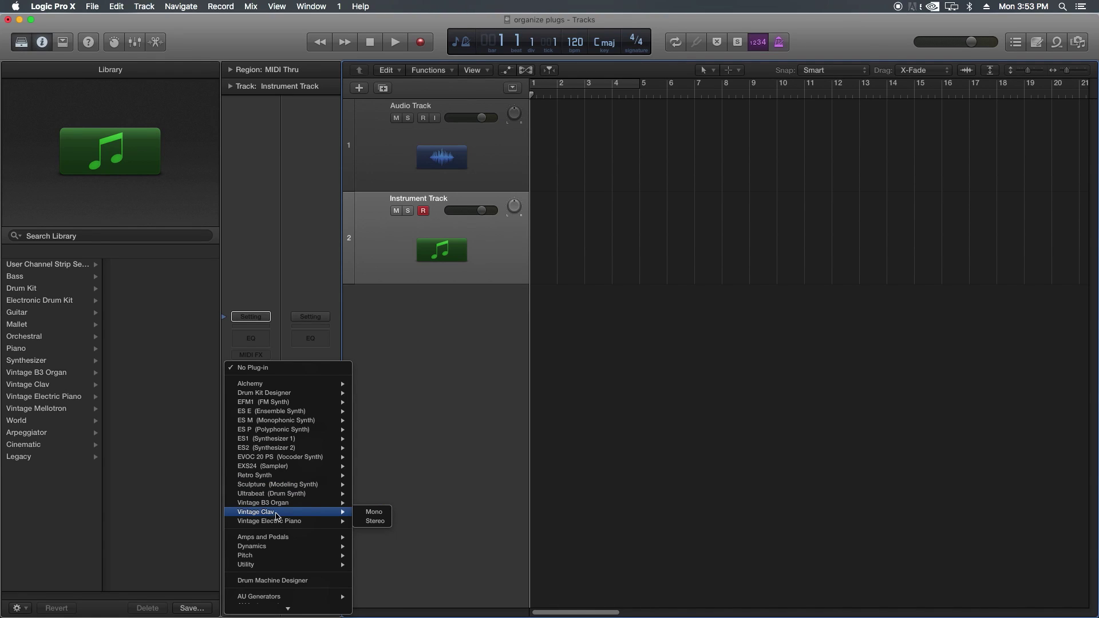
click(452, 401)
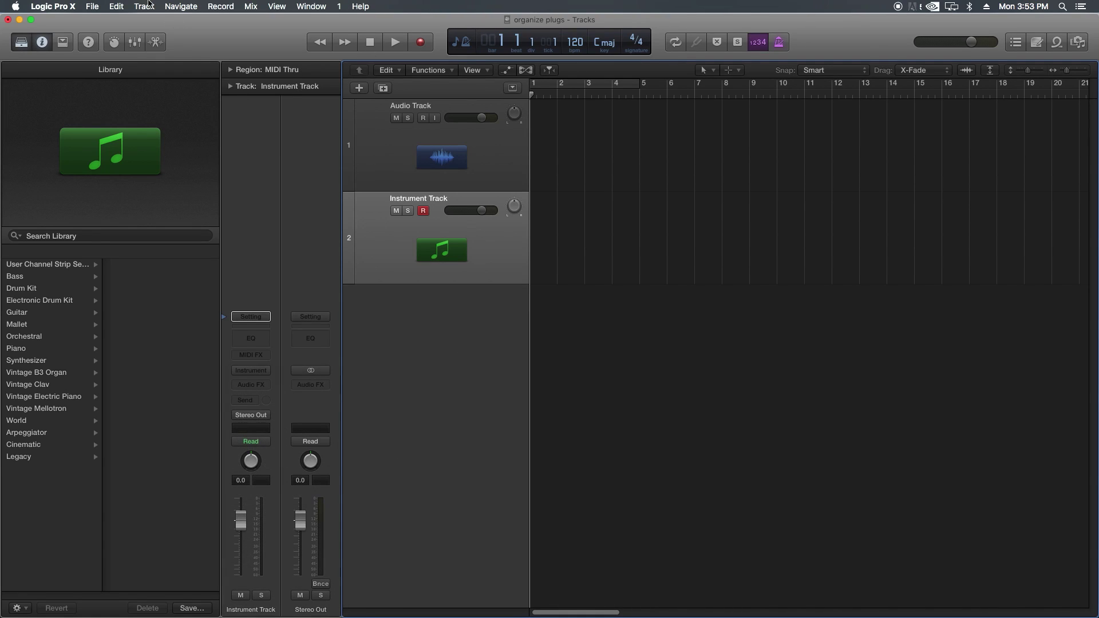
Reopen the Plug-In Manager from Preferences and filter it to Native Instruments plug-ins.
click(92, 6)
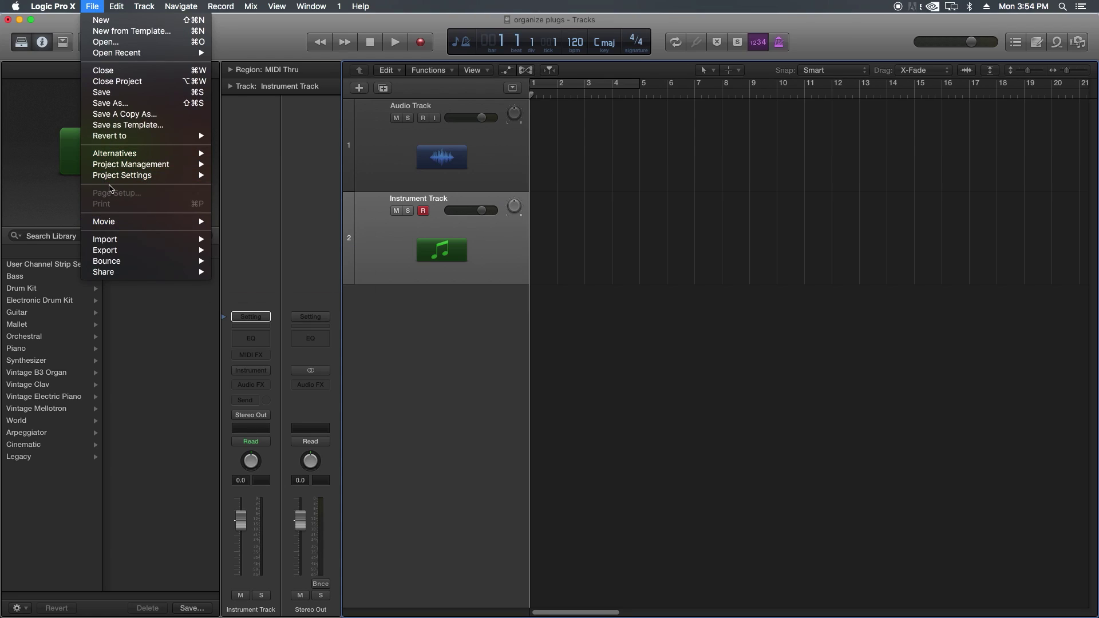
mouse_move(54, 6)
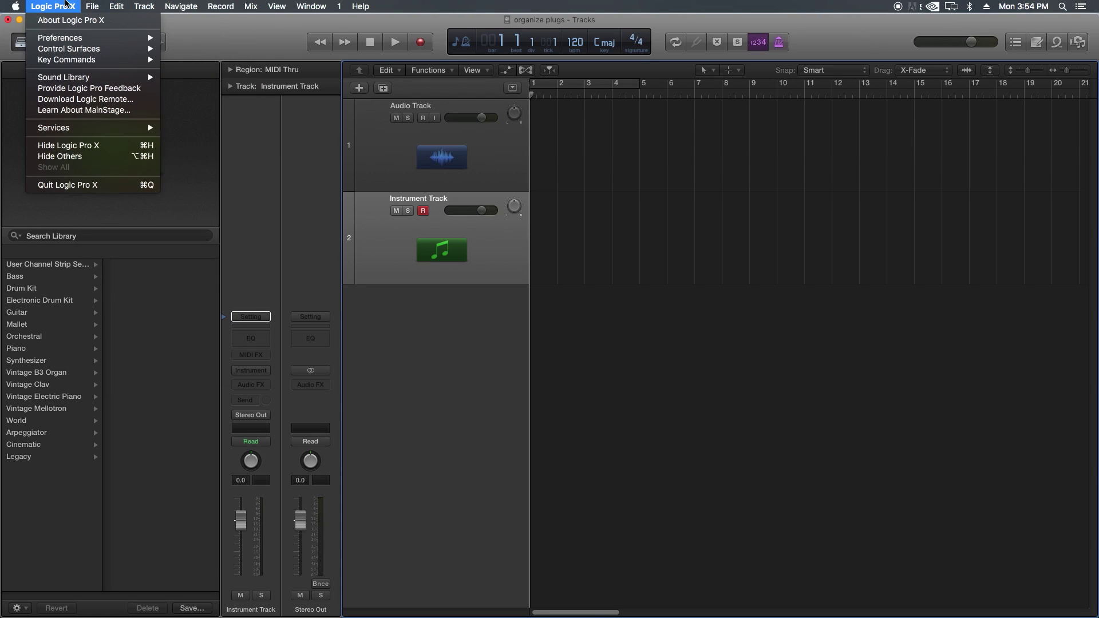
mouse_move(64, 37)
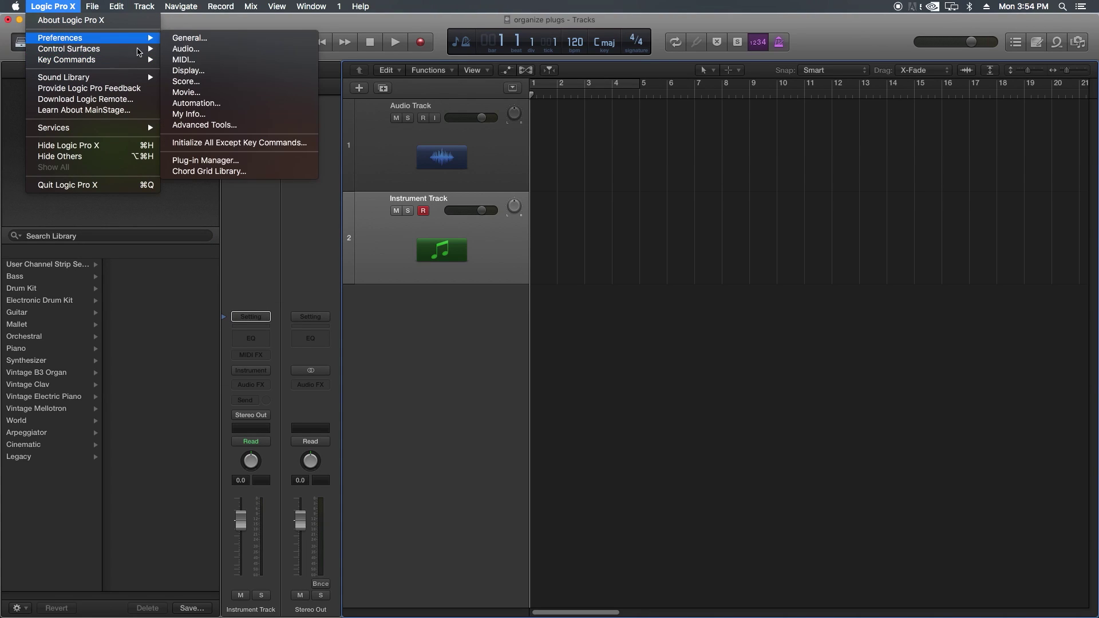
click(190, 160)
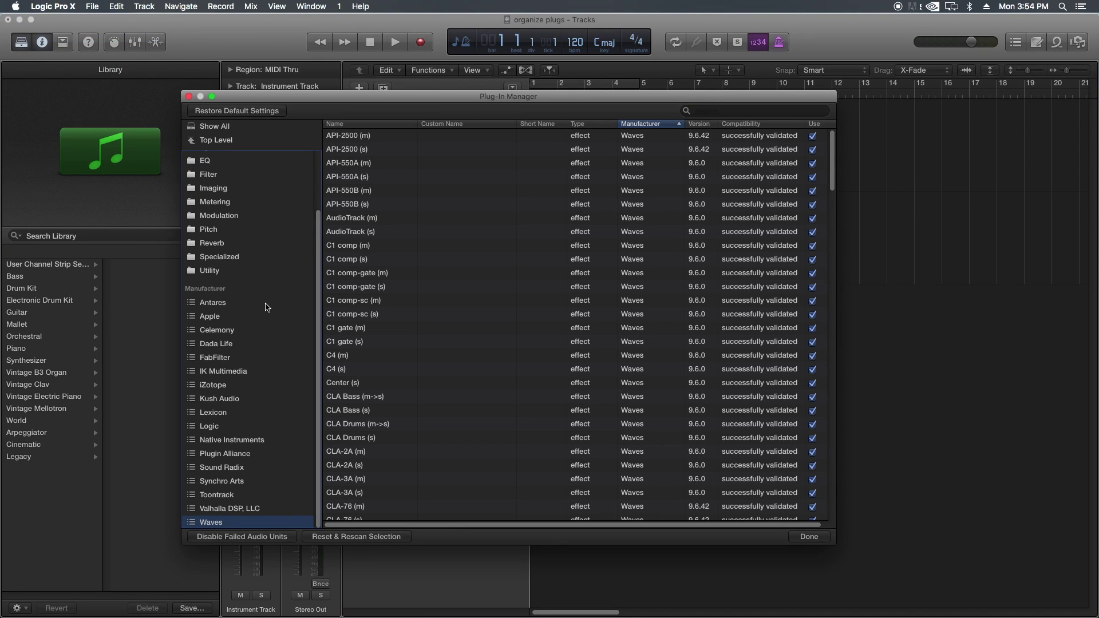
scroll(265, 307, up, 5)
scroll(257, 328, down, 5)
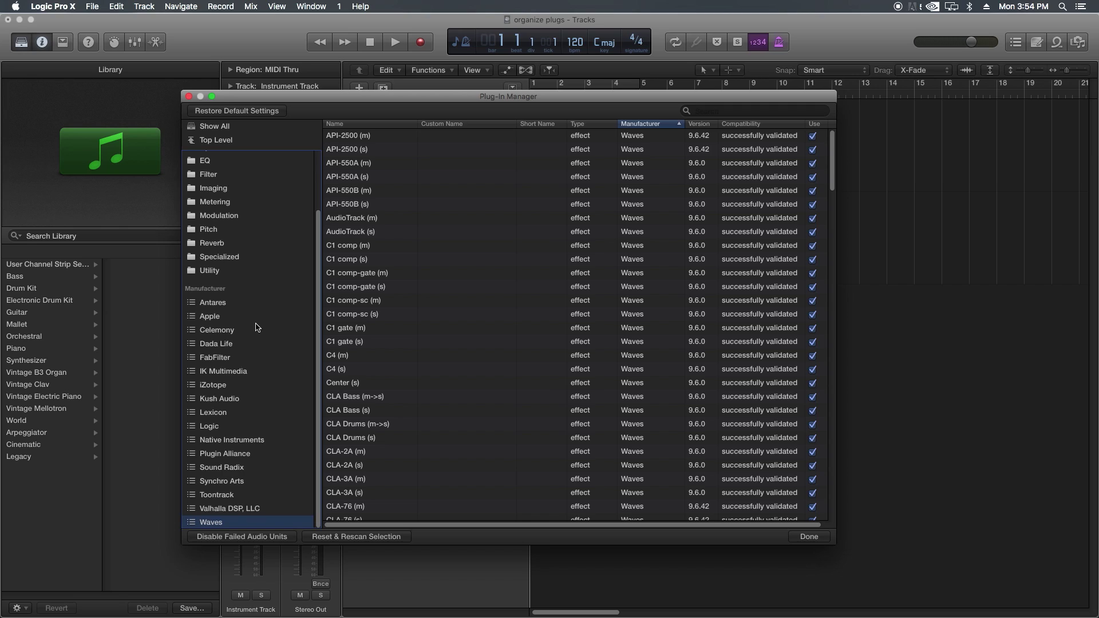
click(222, 442)
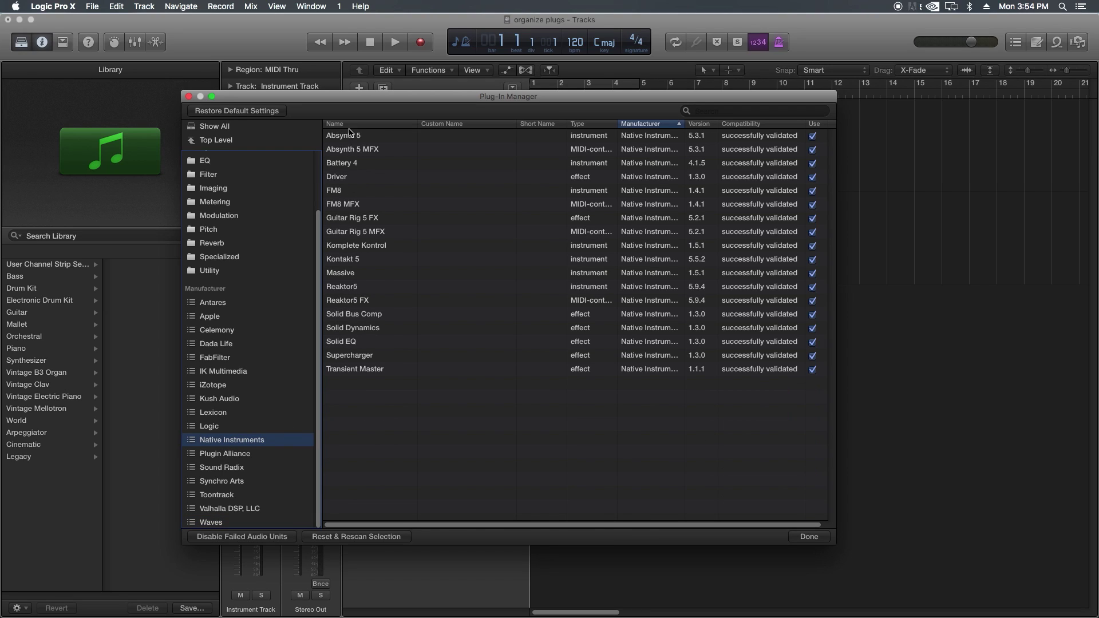
scroll(285, 249, up, 3)
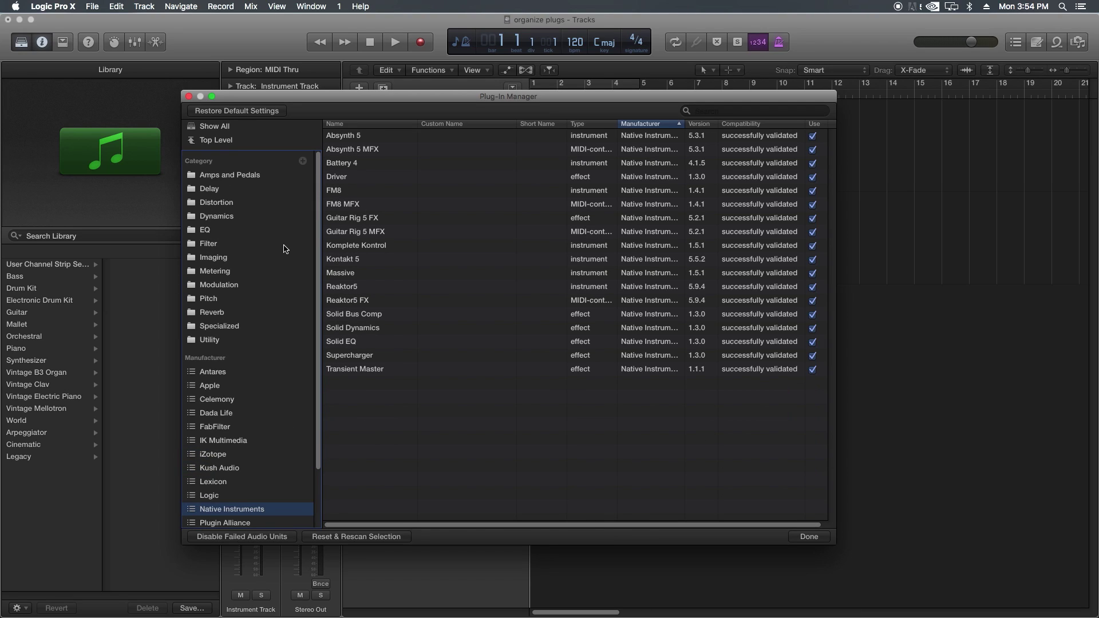
Add a new plug-in category named Native Instruments.
click(303, 162)
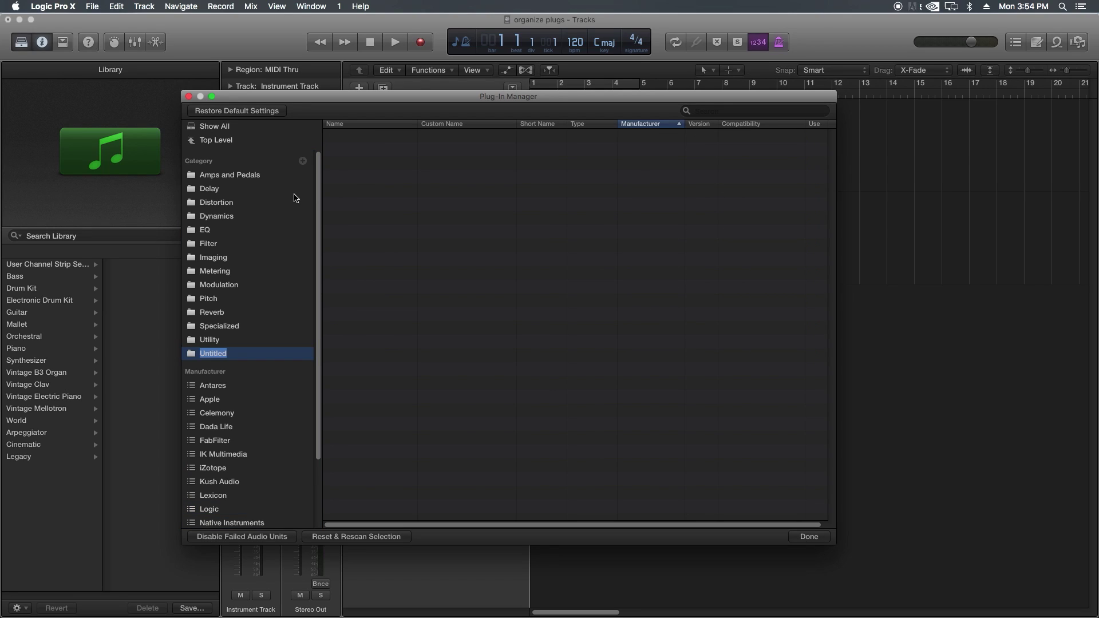
text(Native Instruments)
key(Return)
scroll(215, 452, down, 3)
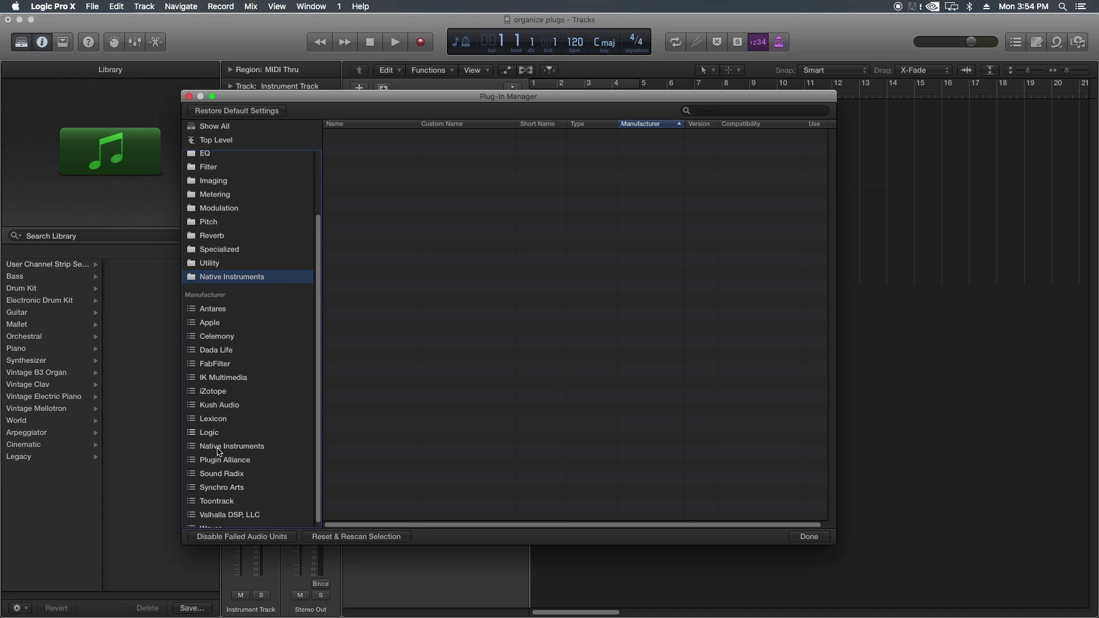
click(218, 452)
File ten NI instruments, Absynth 5 through Reaktor5 FX, into the Native Instruments category.
click(352, 137)
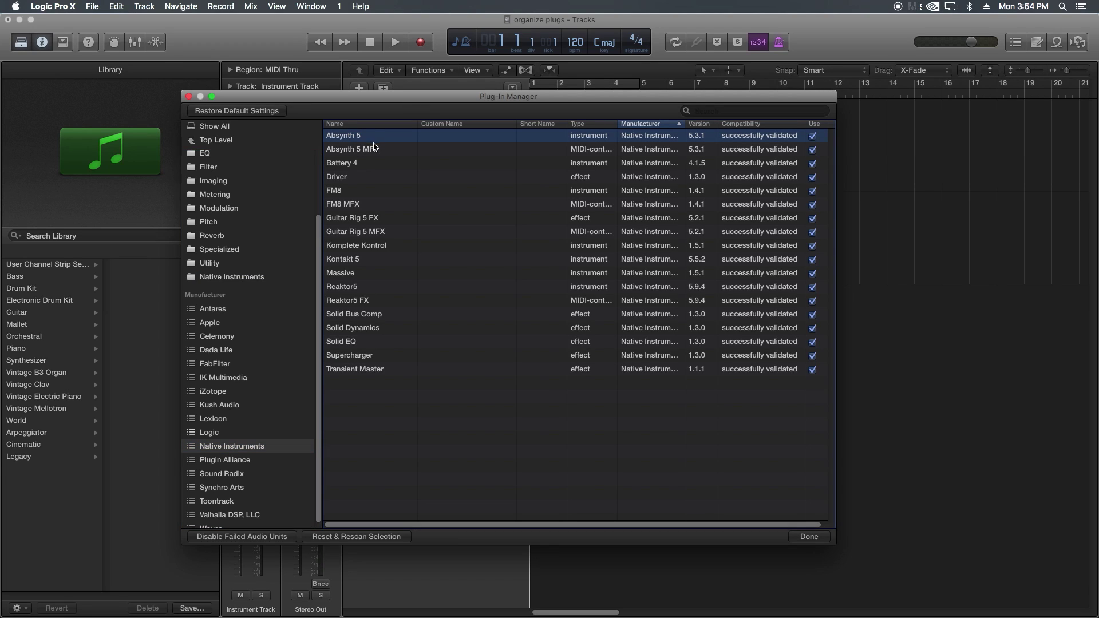
shift+click(362, 150)
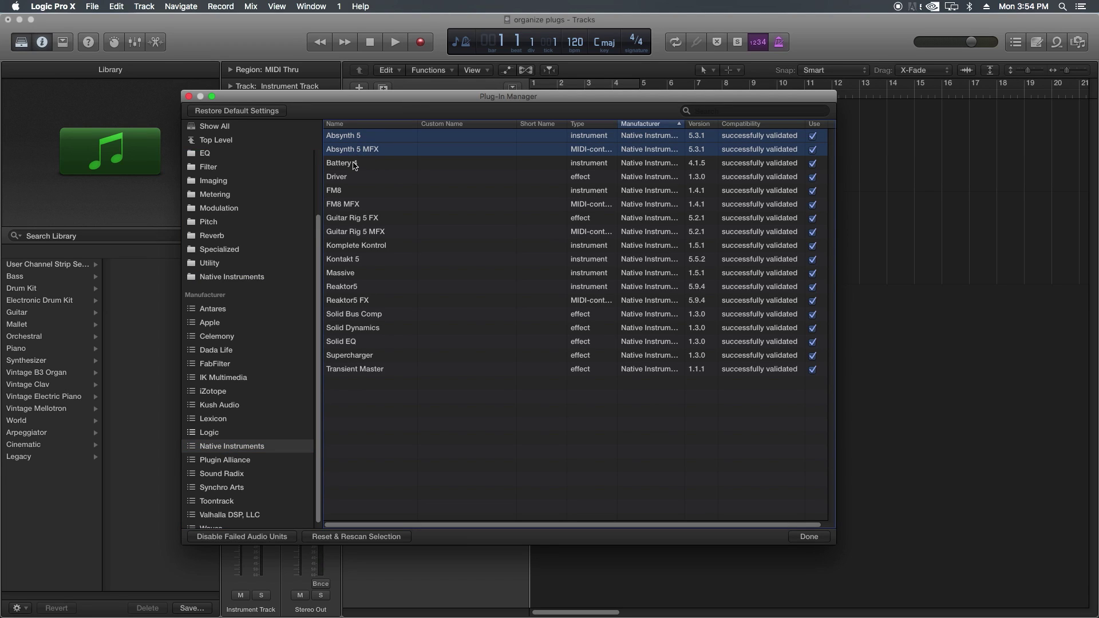
shift+click(353, 164)
super+click(338, 193)
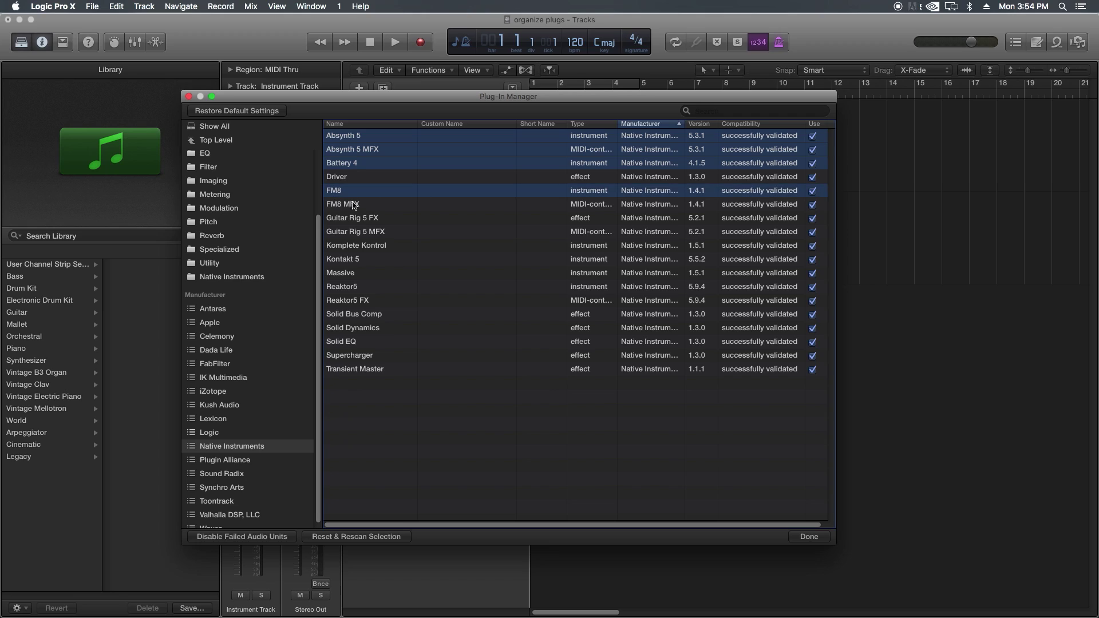
super+click(339, 206)
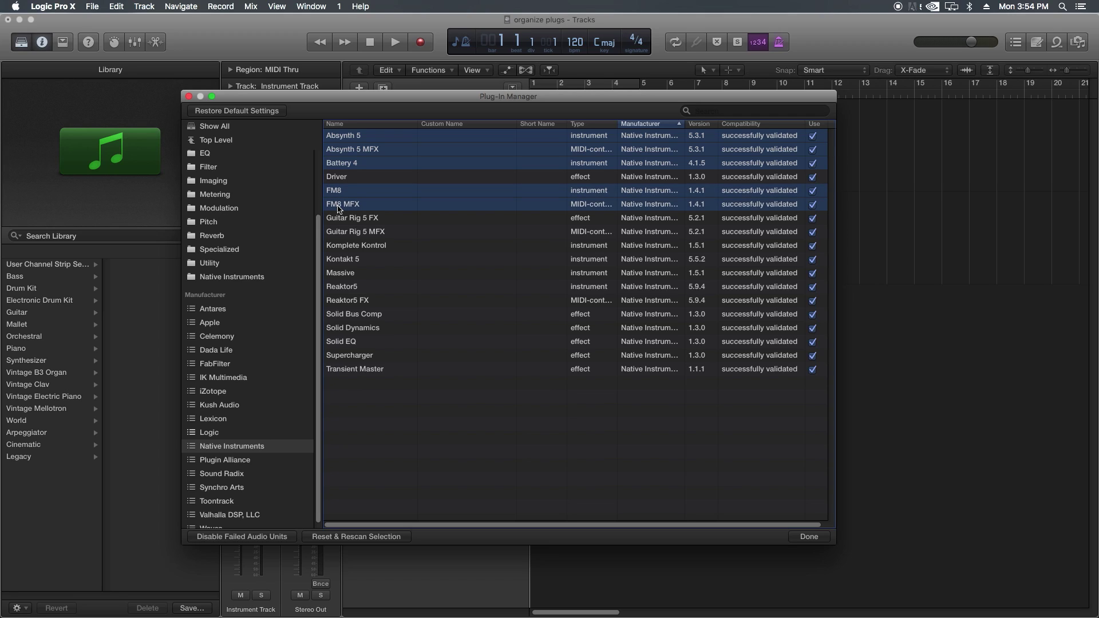
super+click(342, 248)
super+click(344, 262)
super+click(344, 275)
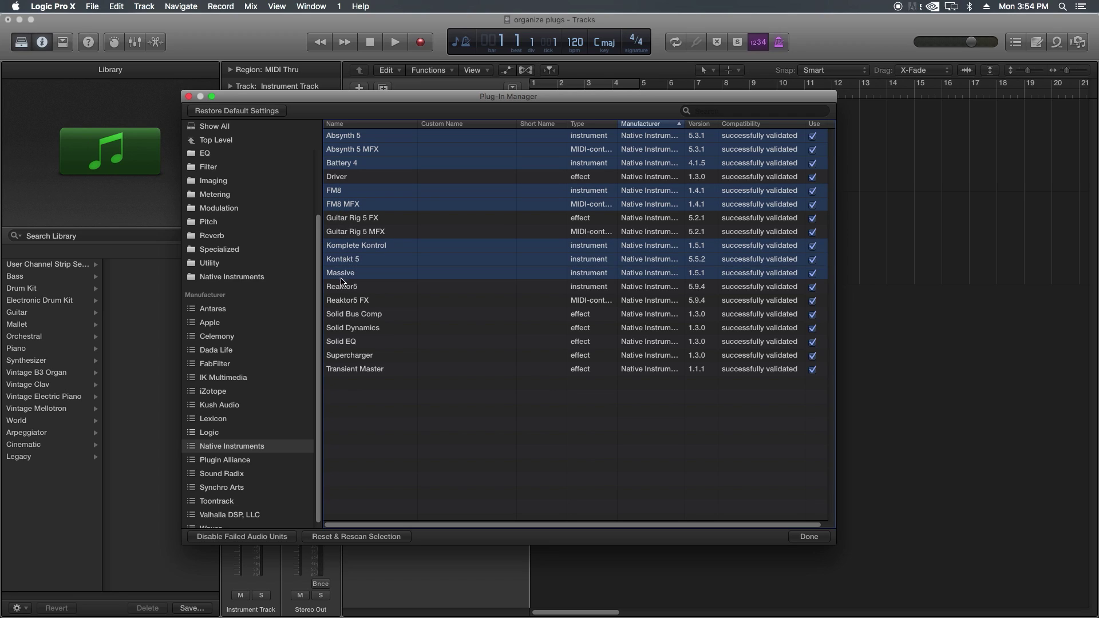
super+click(344, 289)
super+click(345, 299)
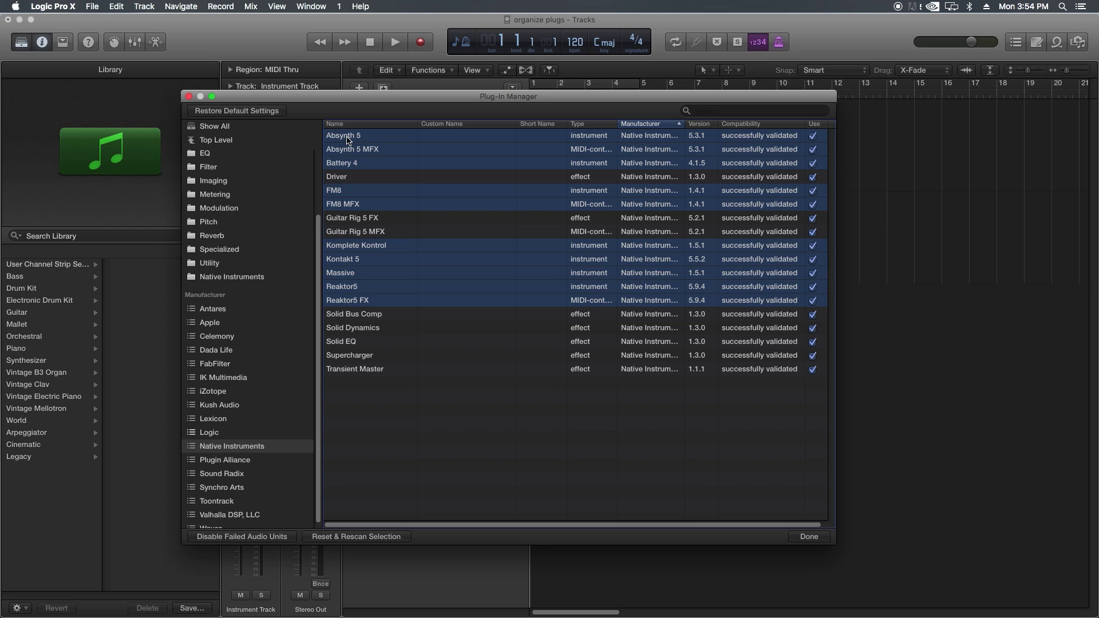
drag(348, 140, 234, 279)
Close the Plug-In Manager and check the Instrument slot's Native Instruments submenu lists Absynth 5, Kontakt 5, Massive.
click(808, 538)
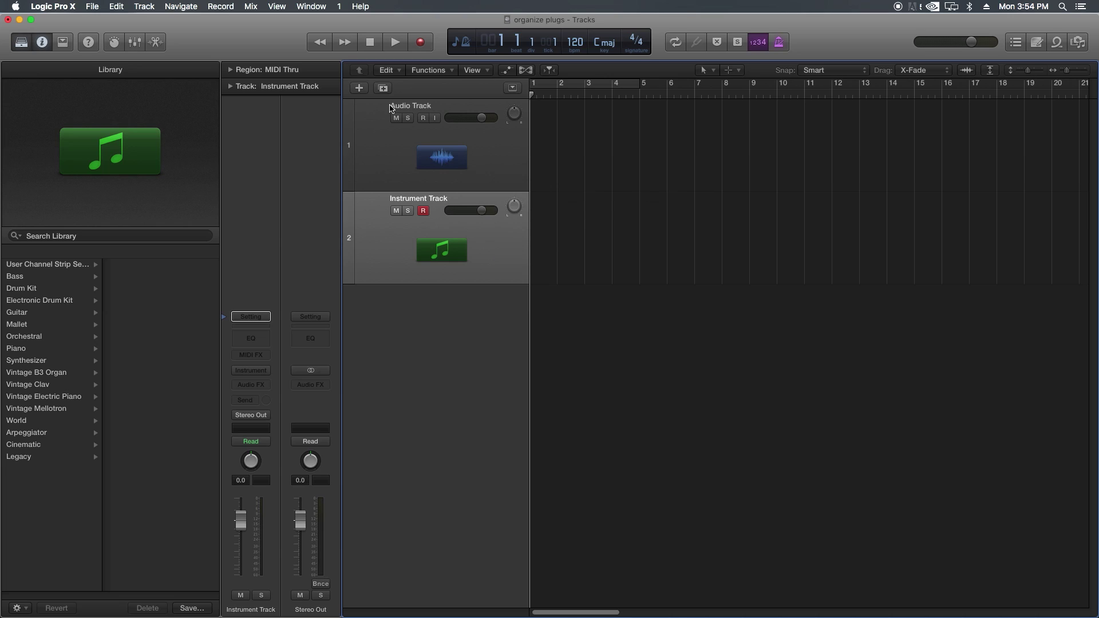
click(253, 372)
mouse_move(251, 574)
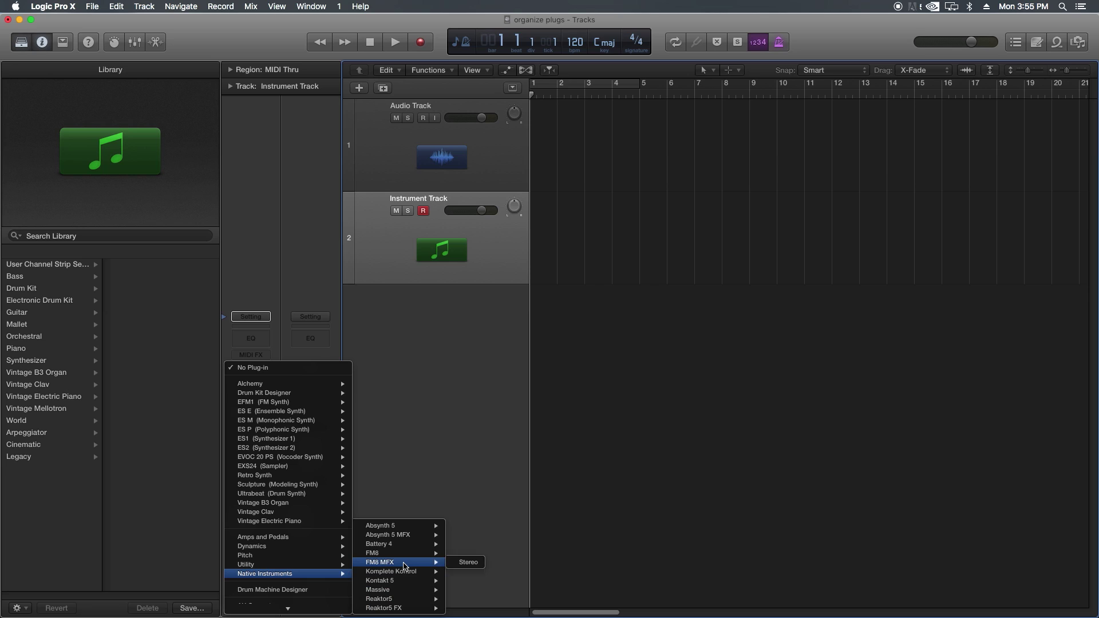
click(456, 478)
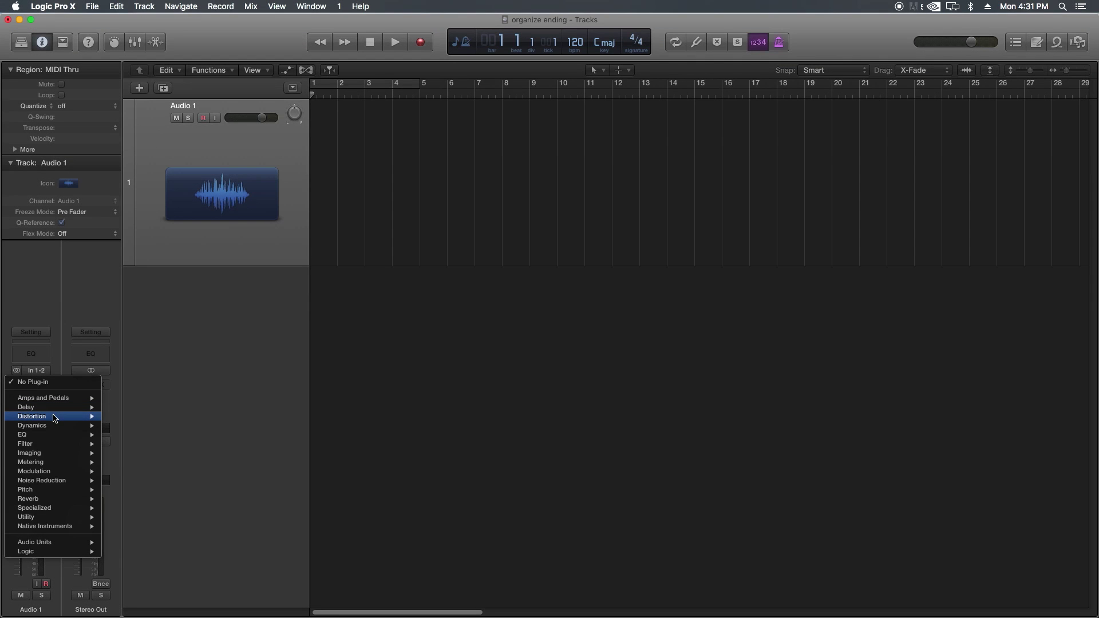
mouse_move(54, 419)
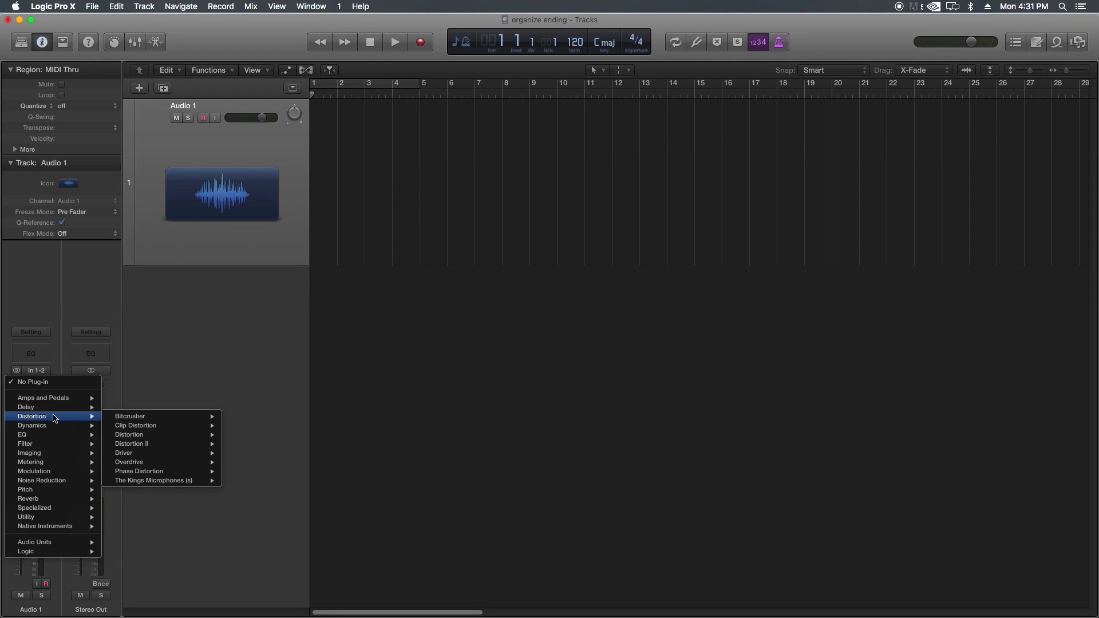